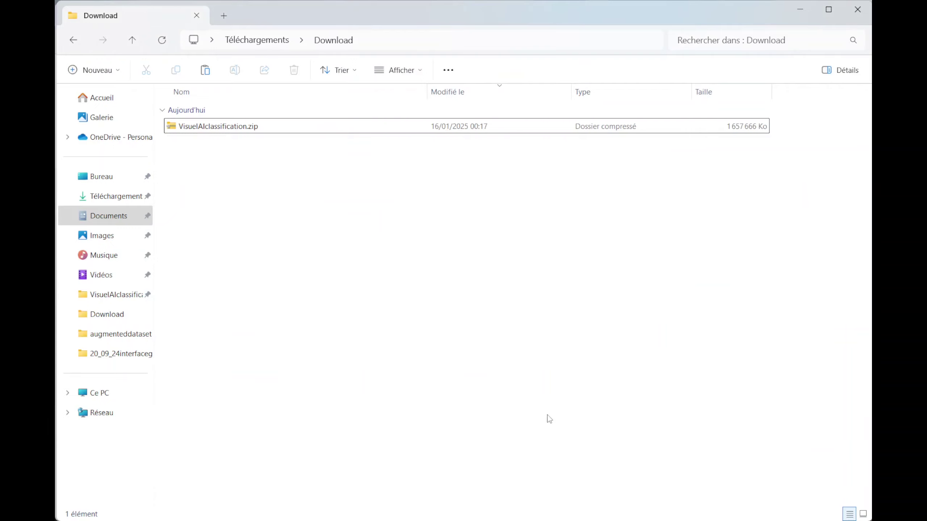
- Extract the VisuelAIclassification.zip archive into the Download folder
right_click(205, 127)
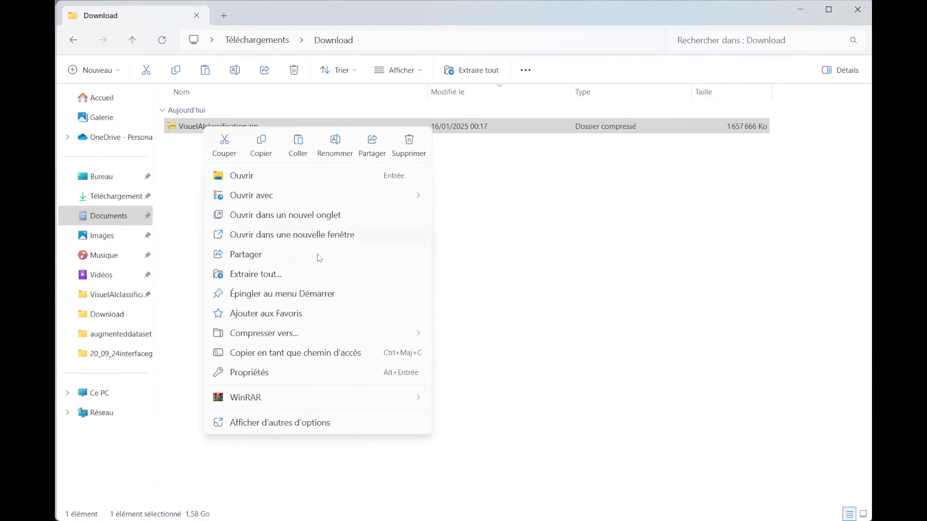
click(257, 276)
click(784, 474)
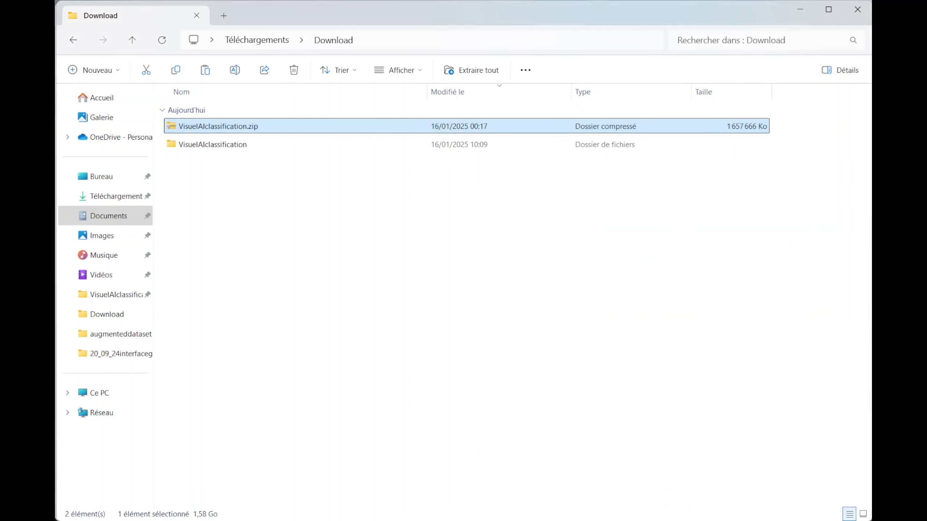
- Launch interfaceGraphique.exe from the extracted VisuelAIclassification folder, allowing it to run despite the SmartScreen protection
double_click(204, 146)
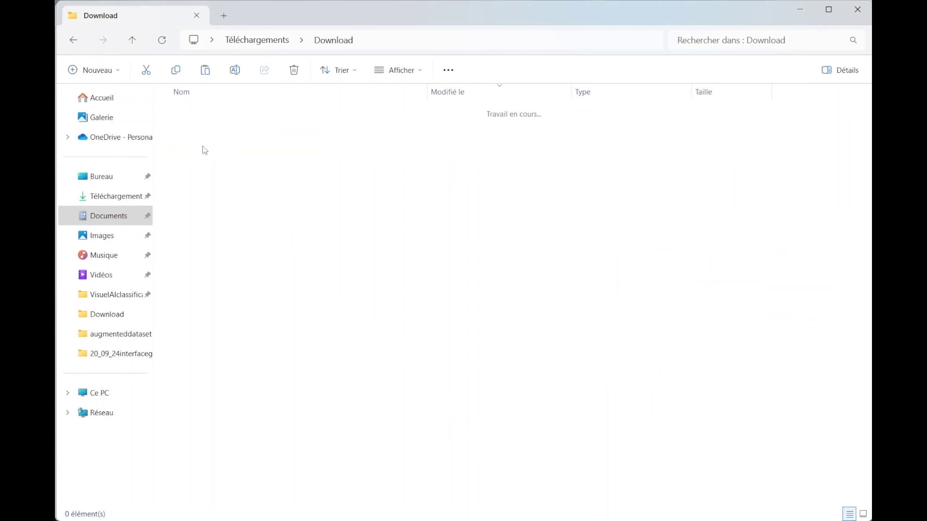
double_click(205, 127)
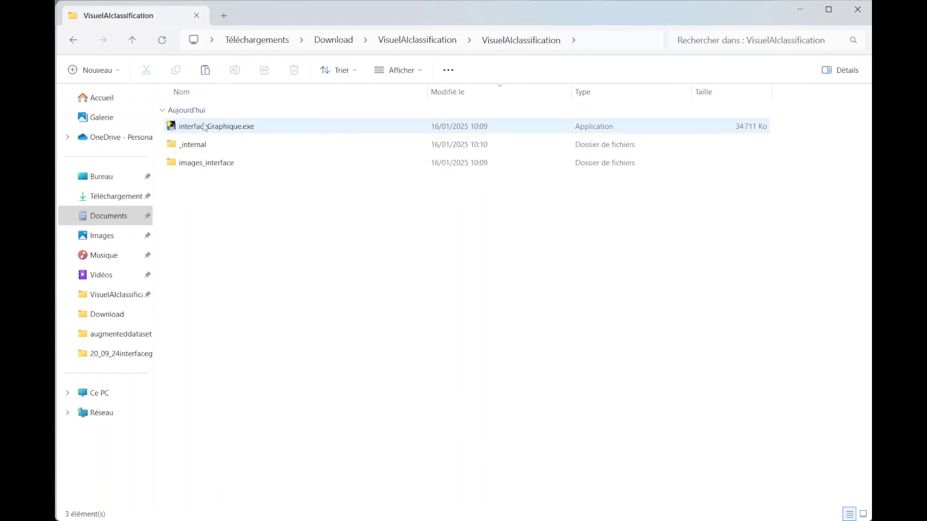
double_click(205, 126)
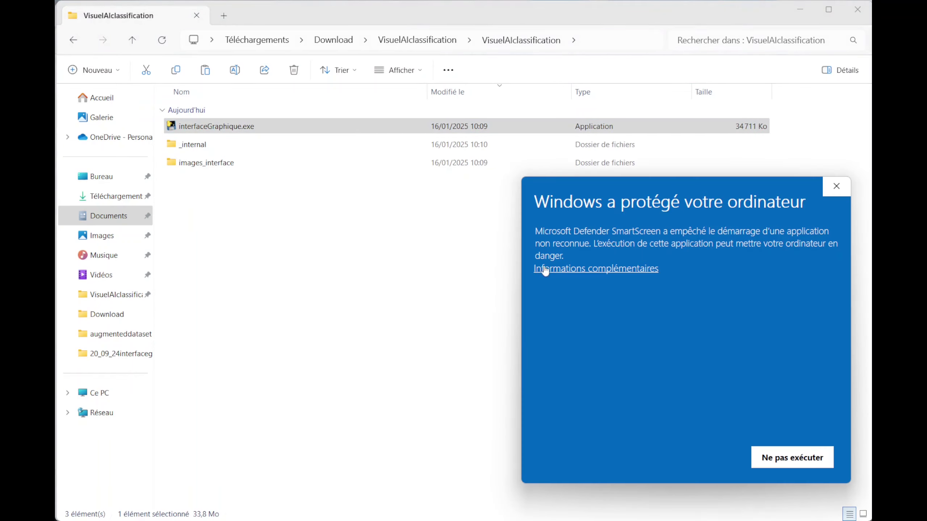
click(547, 269)
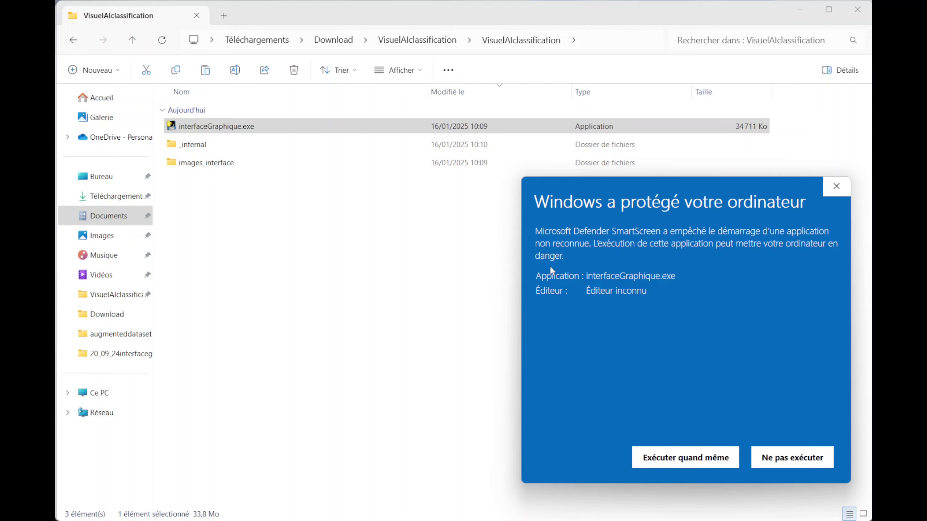
click(695, 456)
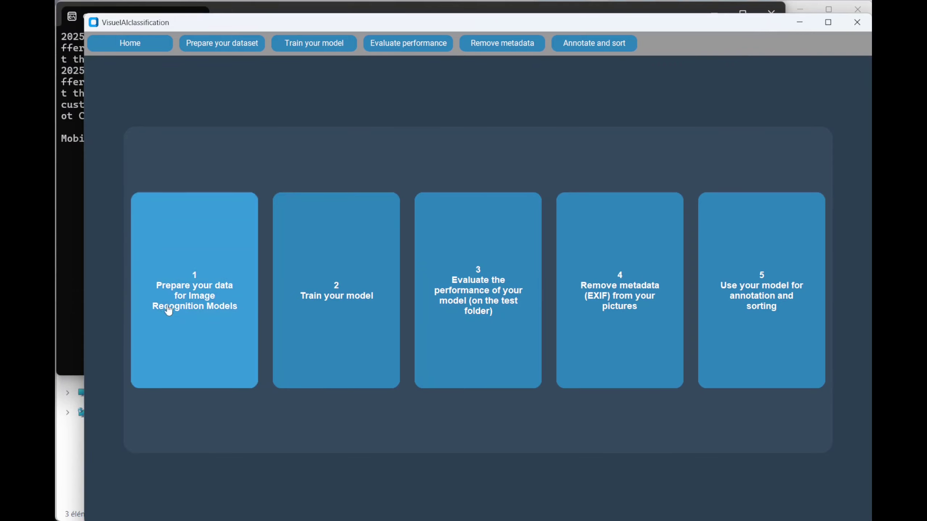
- Open the data preparation module and set the DEMO folder in Download as both the import and export folder
click(147, 312)
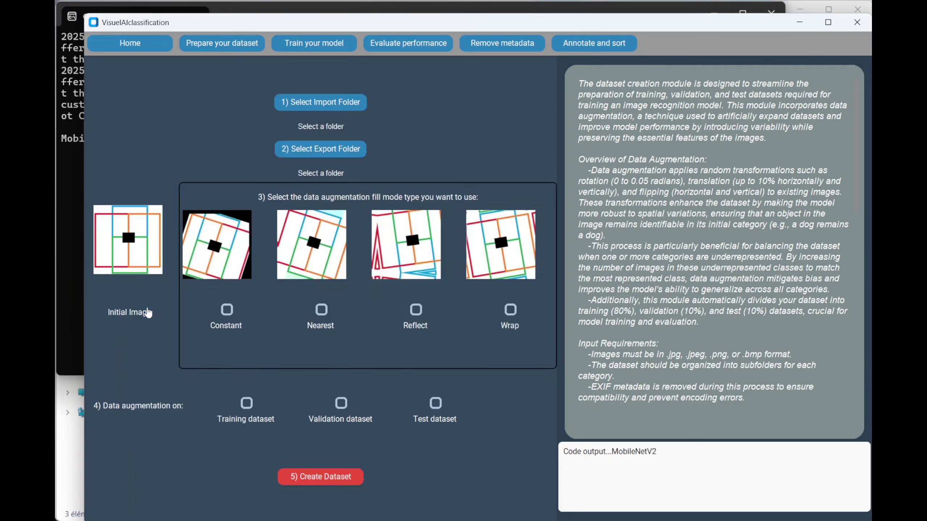
click(337, 115)
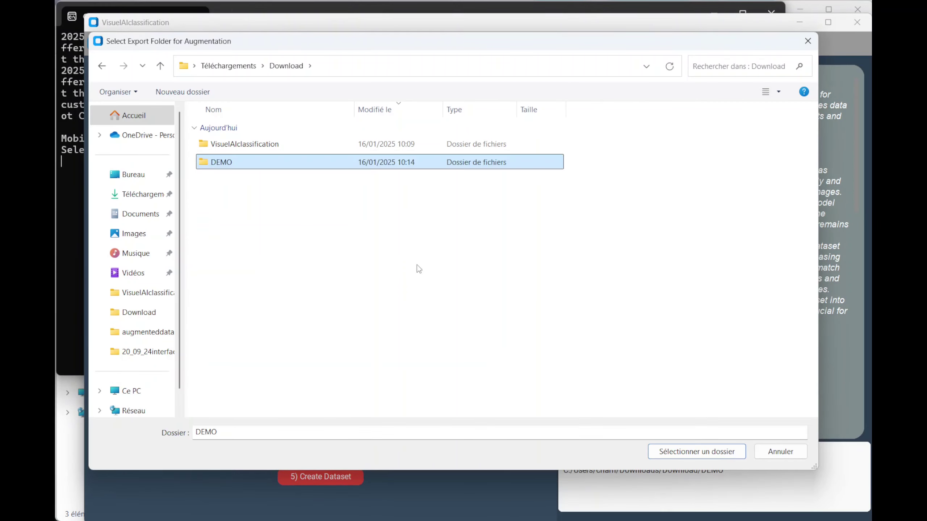
double_click(222, 164)
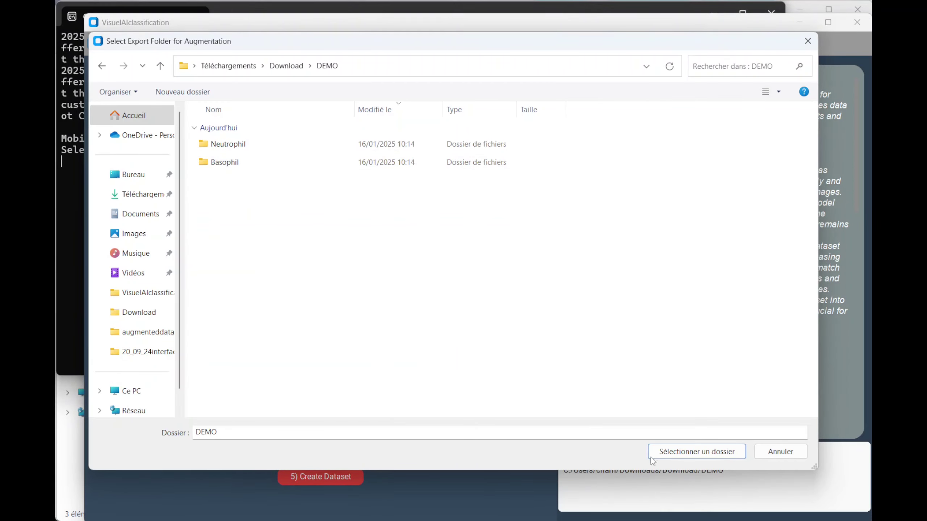
click(700, 457)
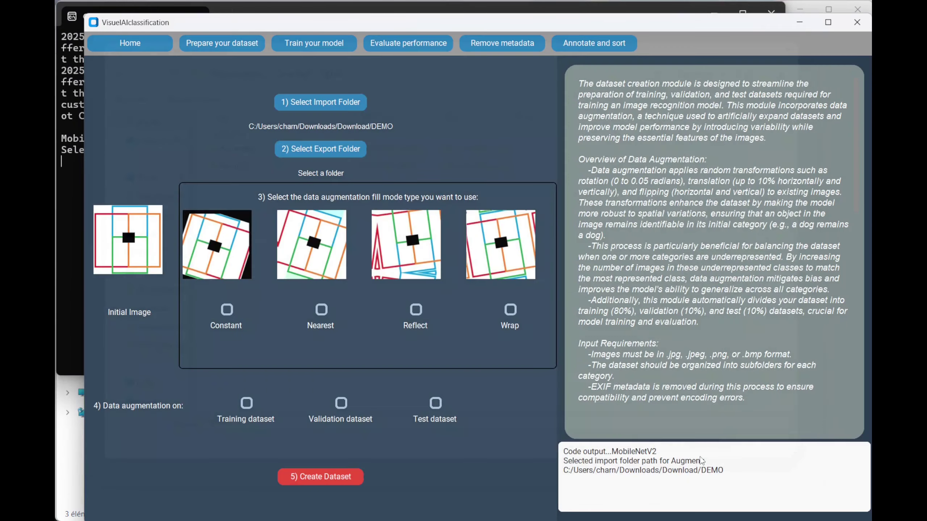
- Create a new folder named augmenteddataset in Download and set it as the export folder
click(333, 148)
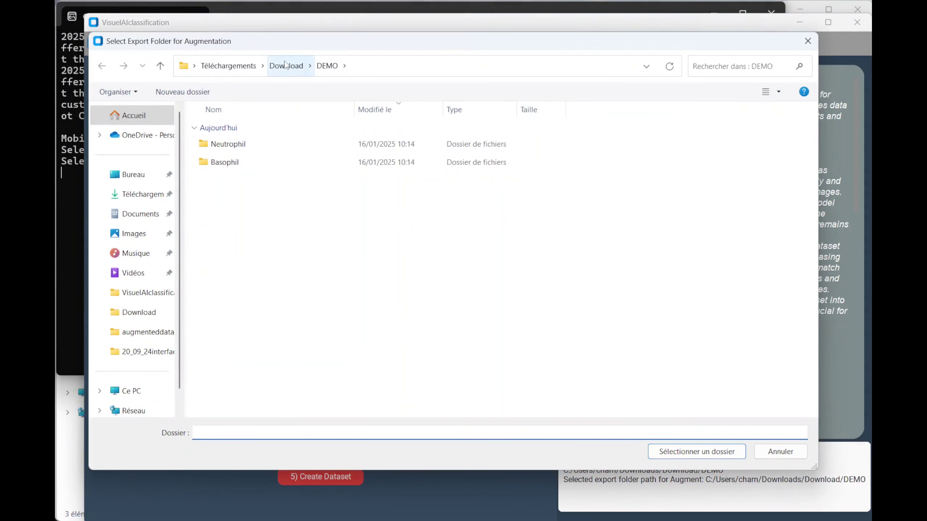
click(285, 65)
right_click(248, 211)
mouse_move(278, 360)
click(518, 361)
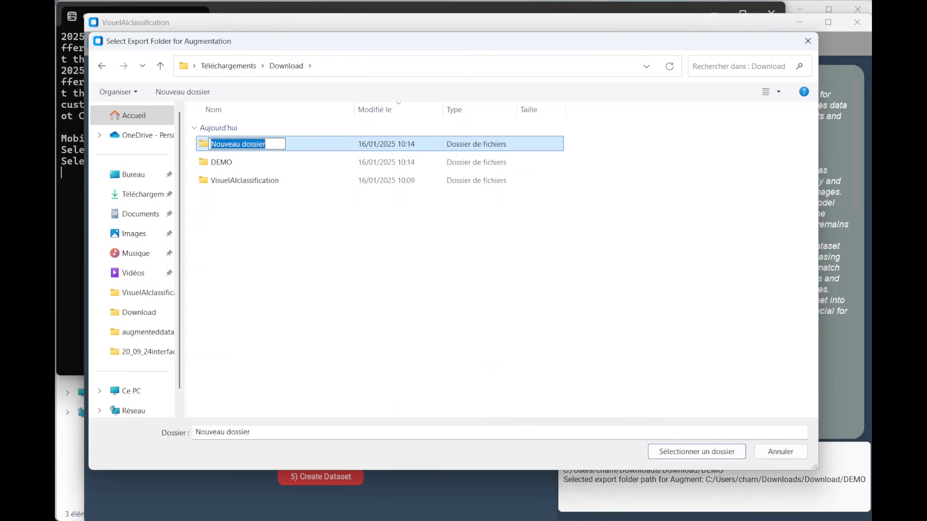
text(augmenteddataset)
key(Return)
key(Return)
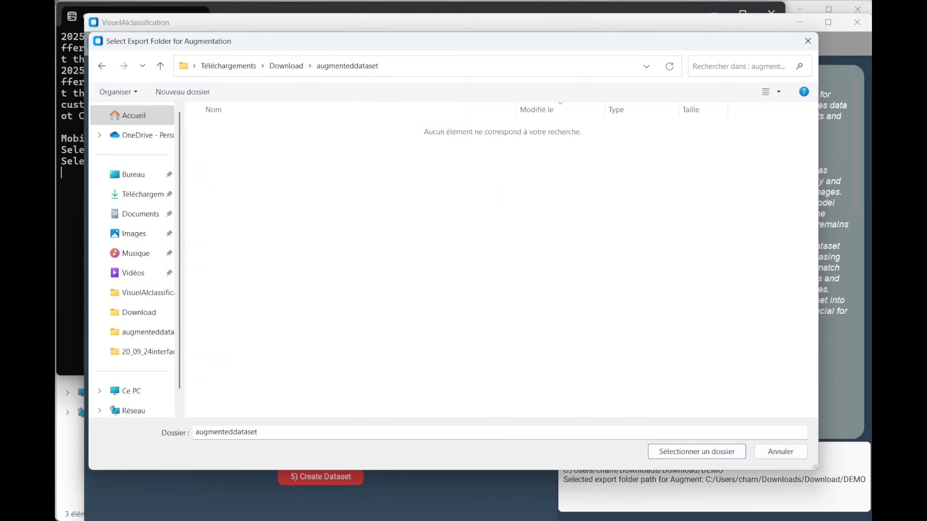
click(715, 456)
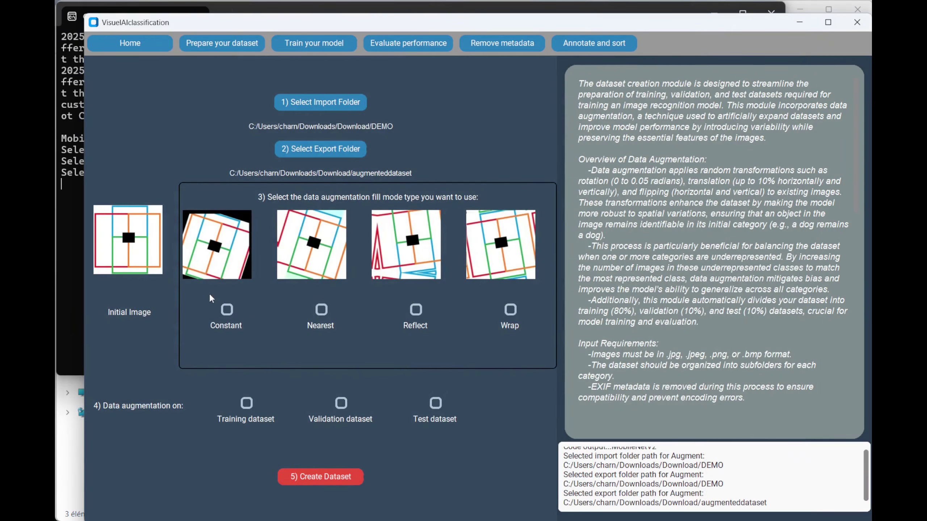
- Create the dataset with the Constant fill mode and data augmentation on the training, validation and test datasets
click(228, 310)
click(247, 404)
click(341, 403)
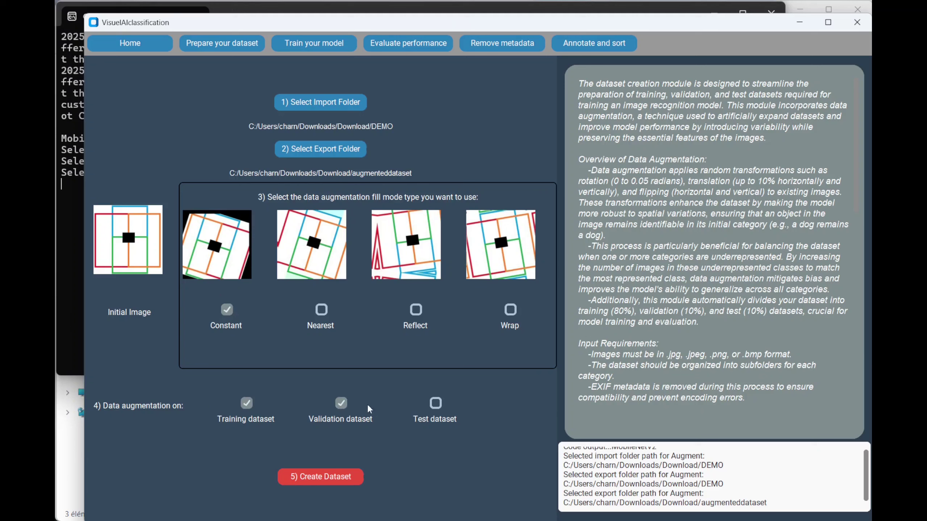
click(436, 403)
click(330, 479)
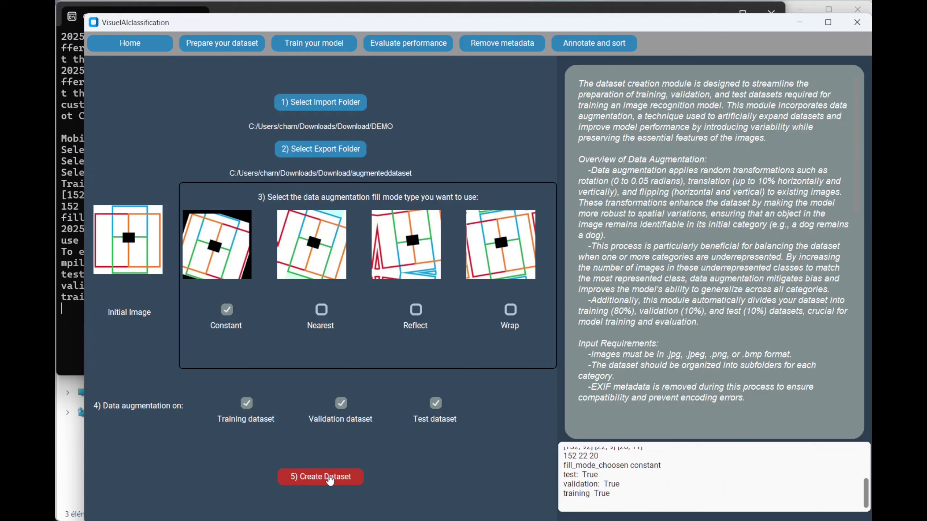
- Switch to File Explorer and open the augmenteddataset folder in Download
click(365, 520)
click(134, 42)
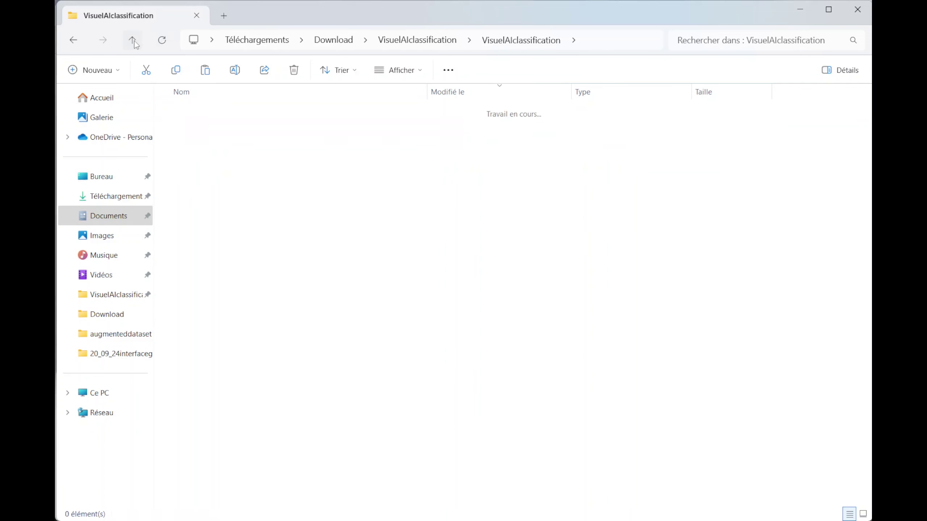
click(134, 42)
click(191, 149)
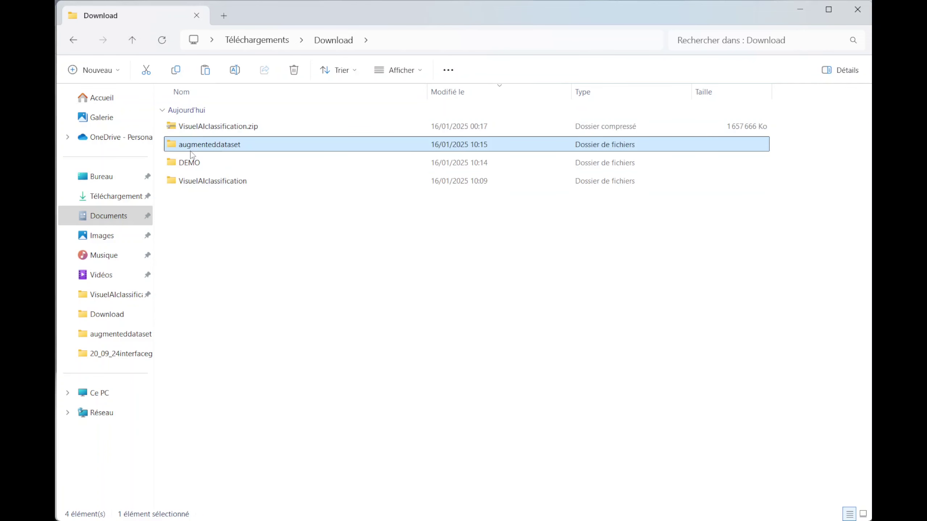
double_click(190, 149)
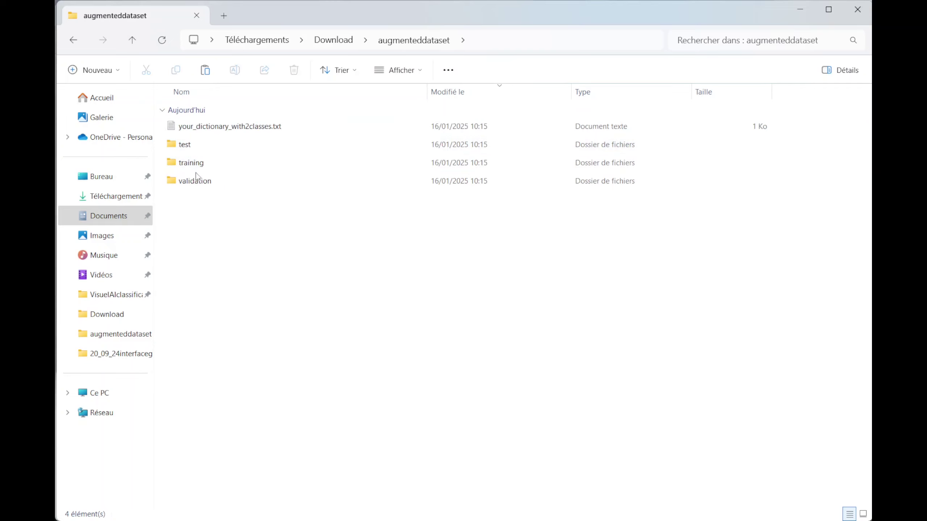
- Inspect the generated images in the Neutrophil and Basophil subfolders of the training folder
double_click(193, 165)
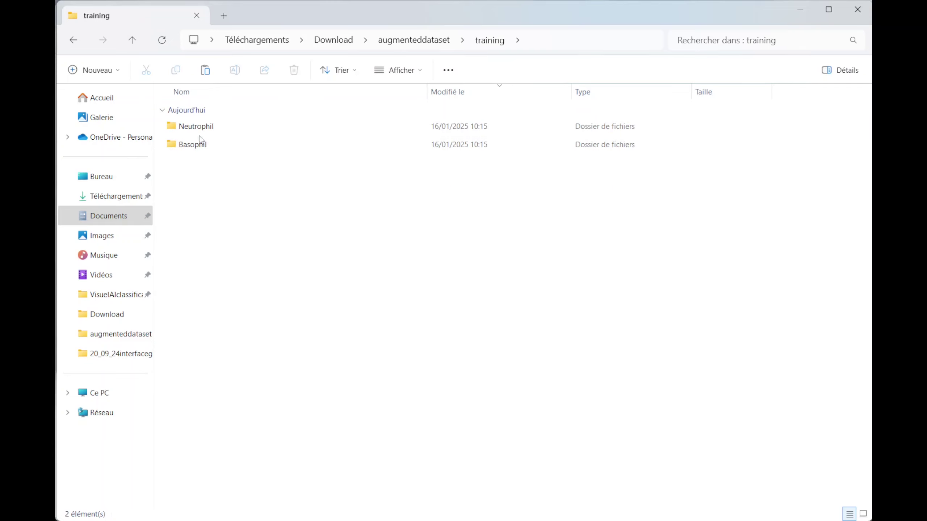
double_click(197, 126)
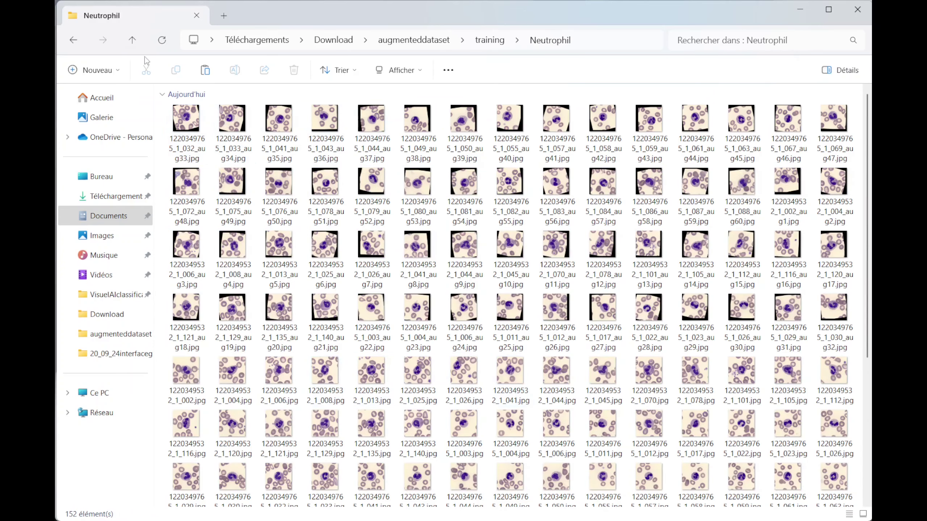
click(132, 40)
double_click(199, 142)
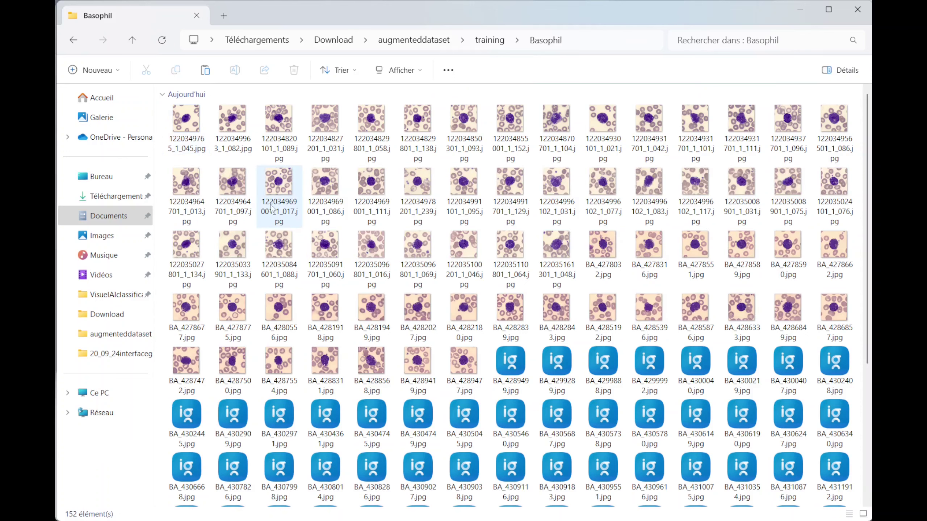
click(132, 39)
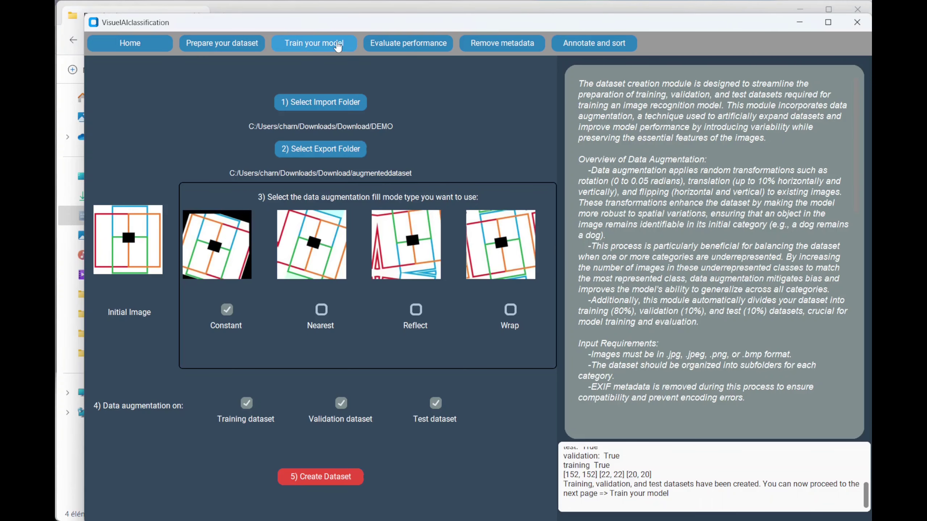
- Open the model training module in VisuelAIclassification and name the project demo
click(325, 46)
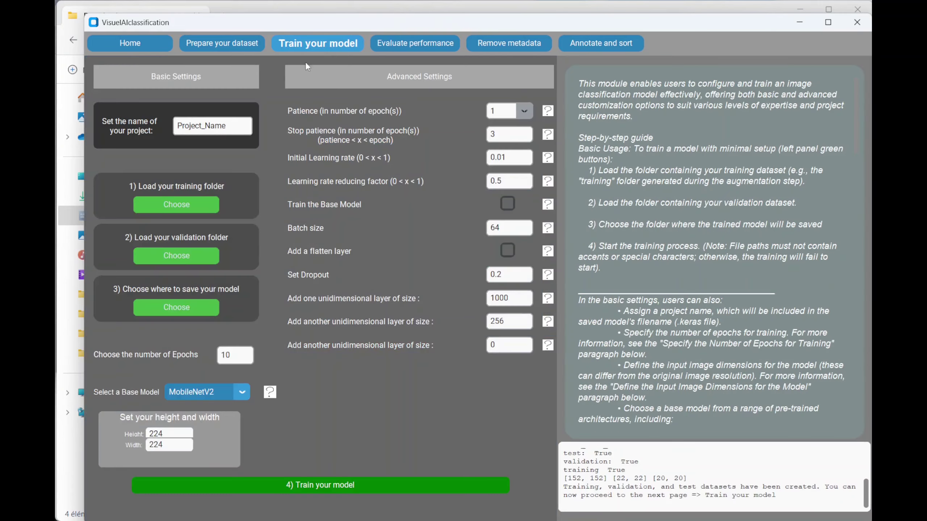
drag(230, 126, 175, 126)
text(d)
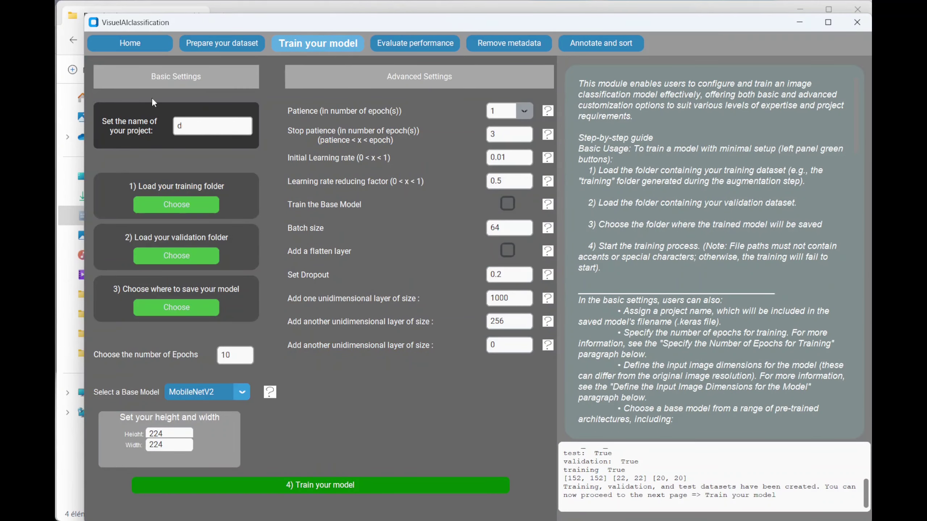
text(emo)
- Load the training and validation subfolders of augmenteddataset as the model's training and validation folders
click(185, 209)
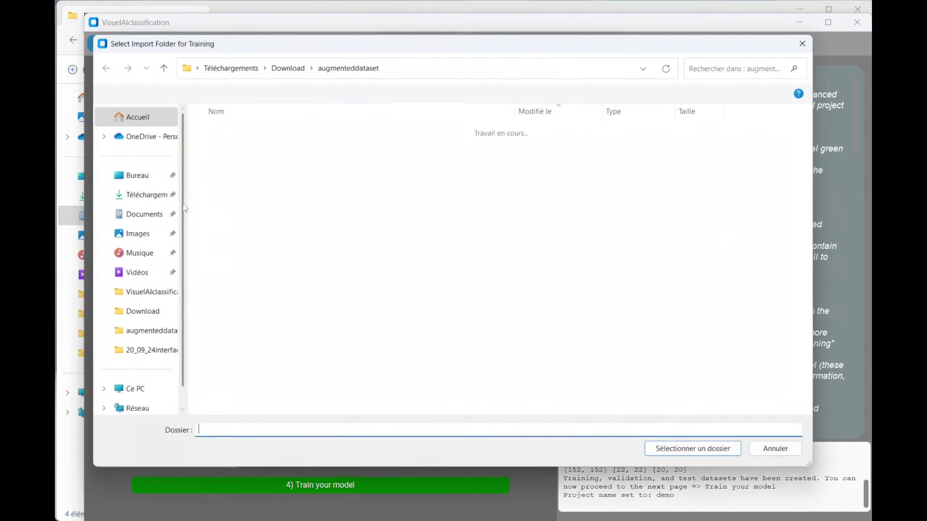
click(238, 164)
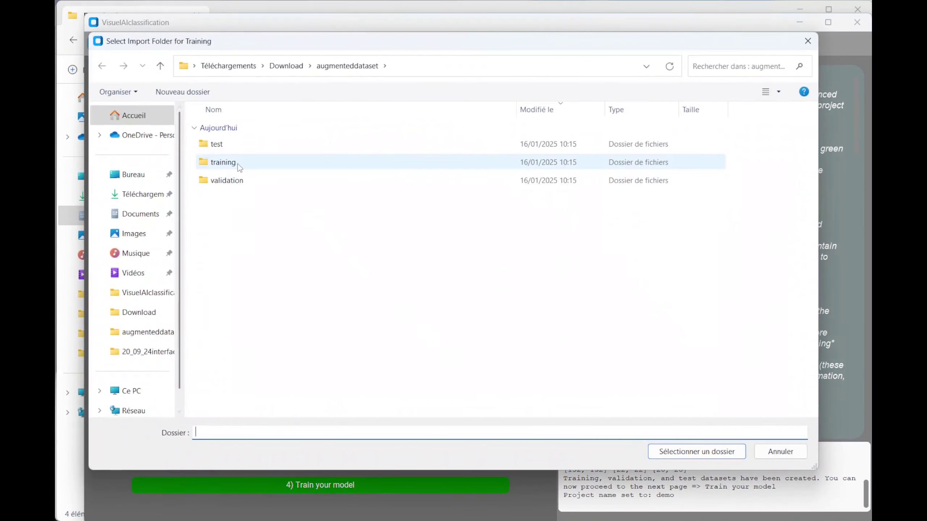
click(706, 455)
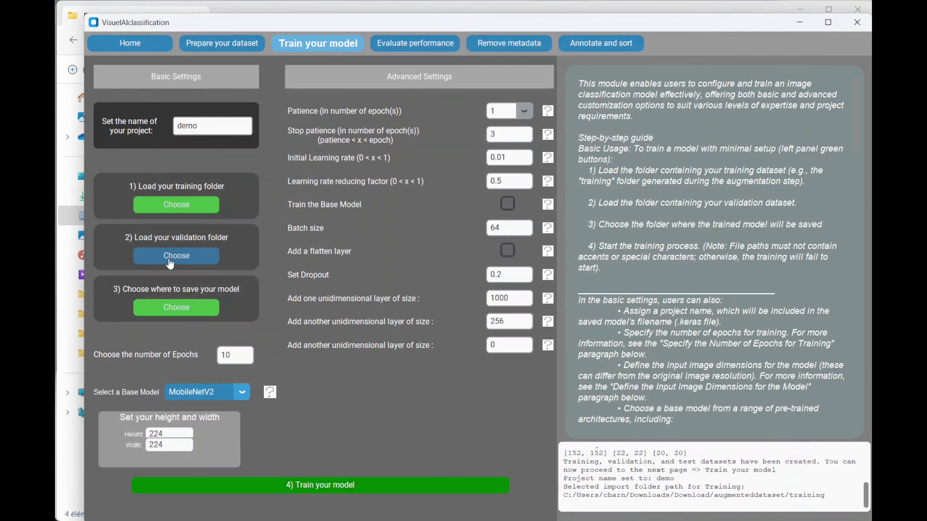
click(170, 263)
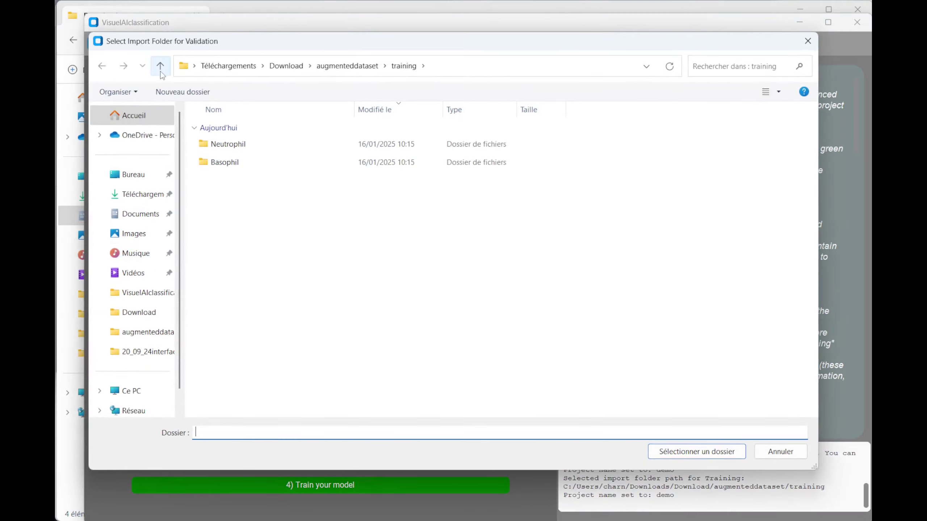
click(160, 67)
click(224, 180)
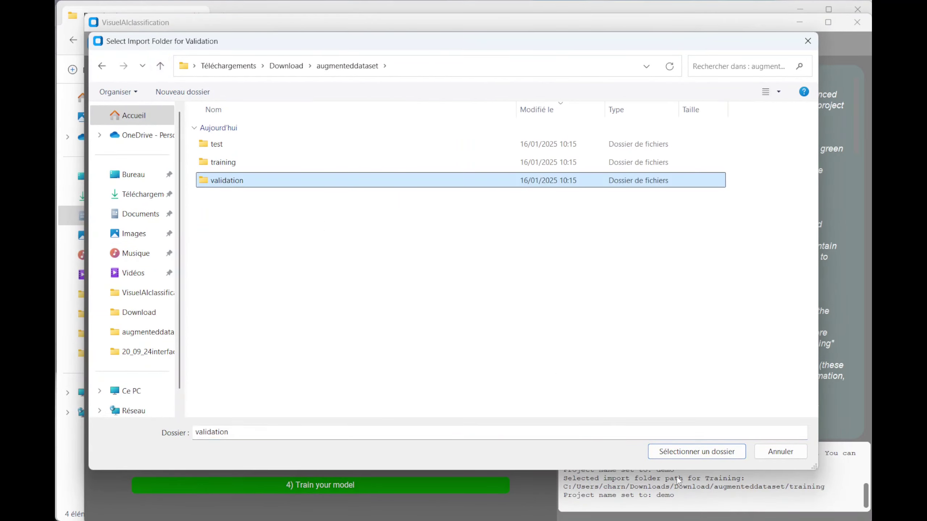
click(711, 452)
- Set augmenteddataset as the folder for saving the model and train the model
click(168, 303)
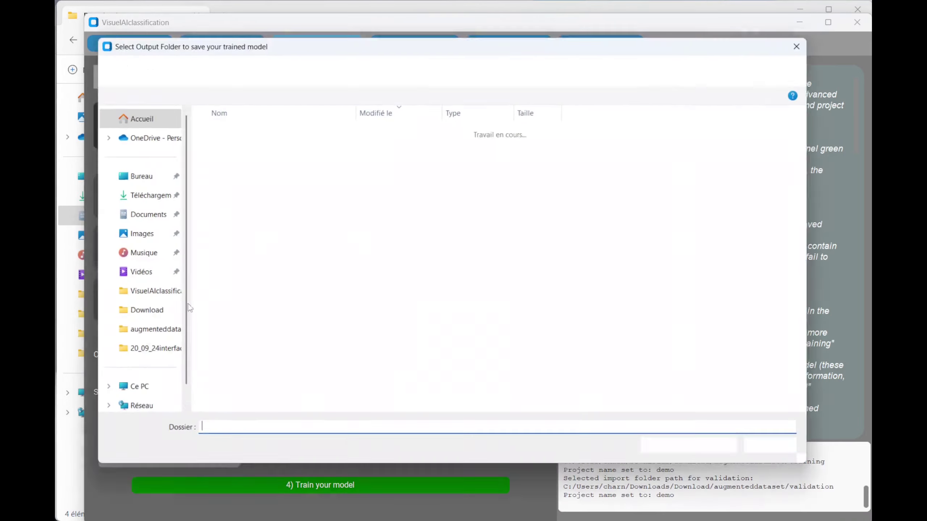
click(349, 66)
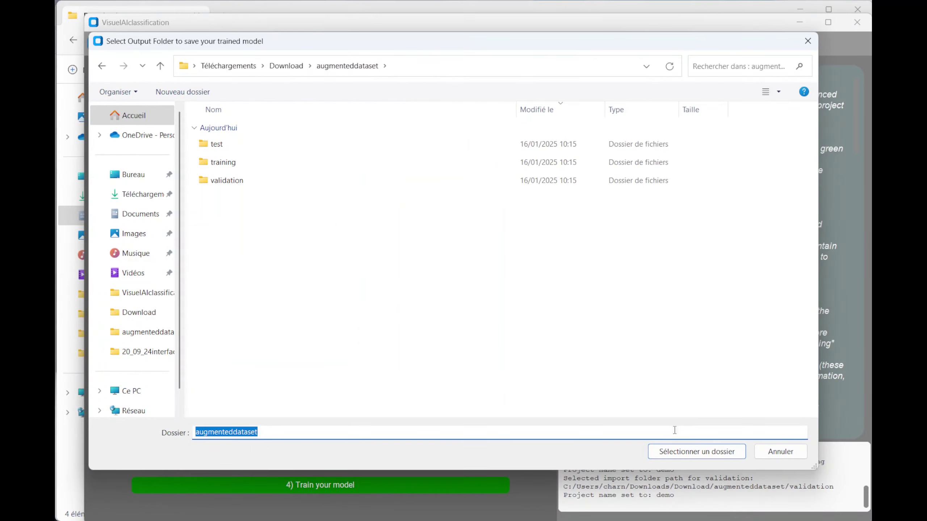
click(711, 451)
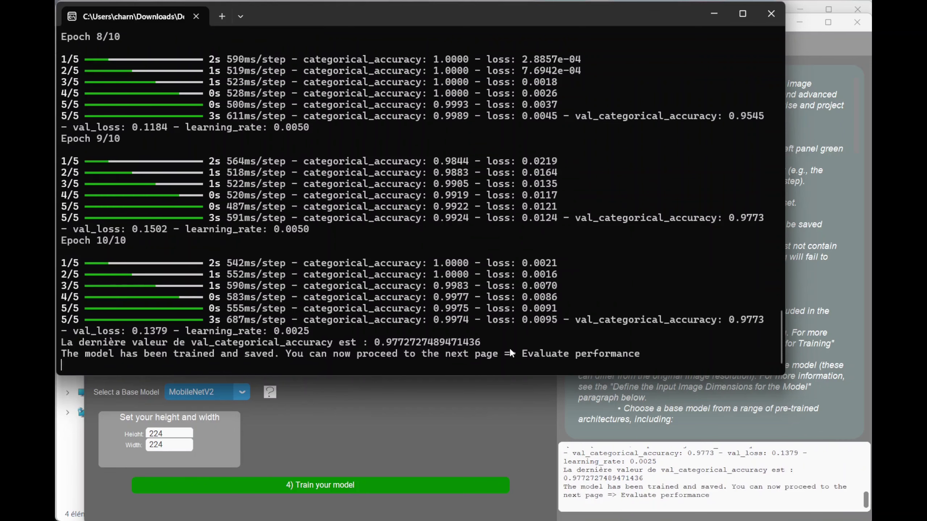
click(452, 439)
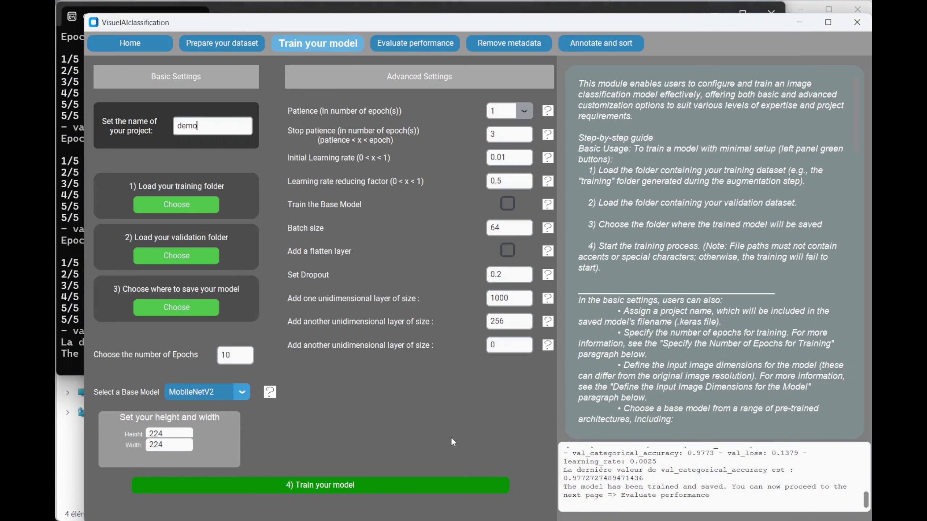
- Open the performance evaluation module and load the trained MobileNetV2-demo .keras model from augmenteddataset
click(400, 47)
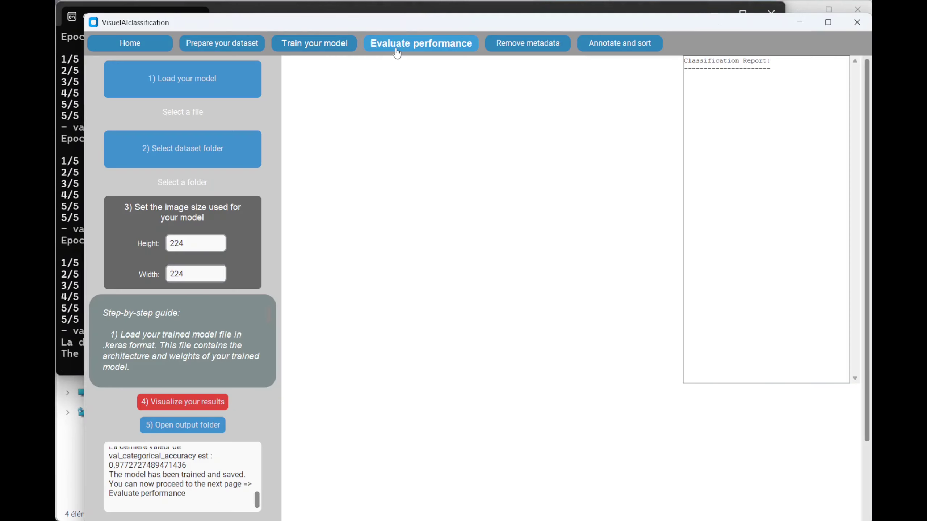
click(172, 83)
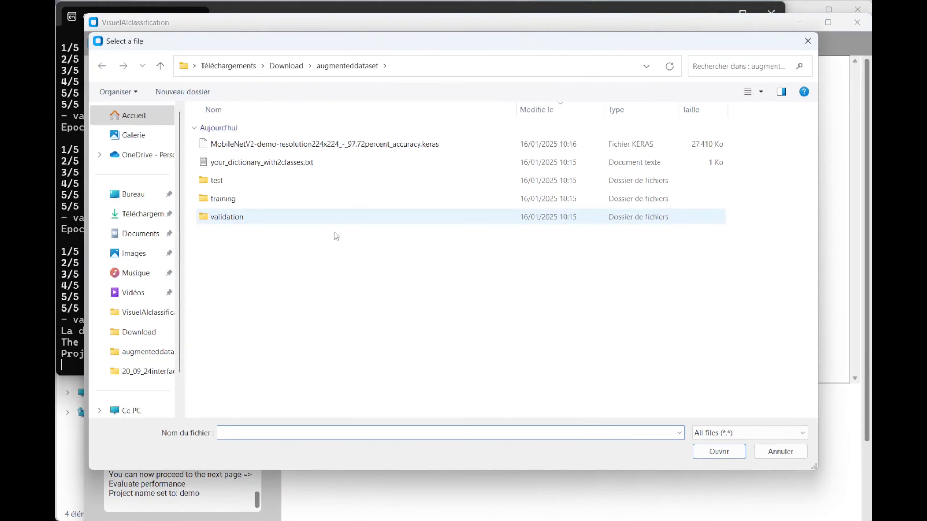
click(303, 144)
click(739, 450)
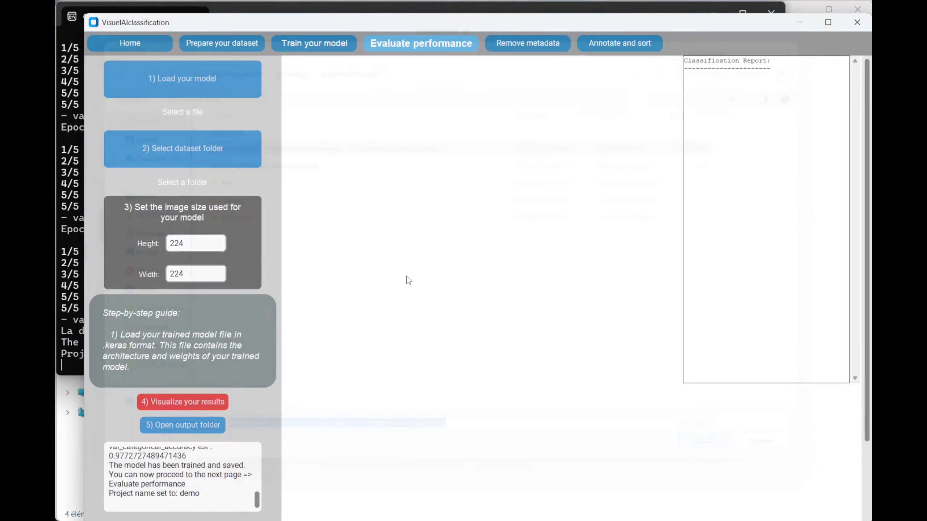
- Select the test subfolder of augmenteddataset as the evaluation dataset and visualize the model's results
click(234, 150)
click(216, 145)
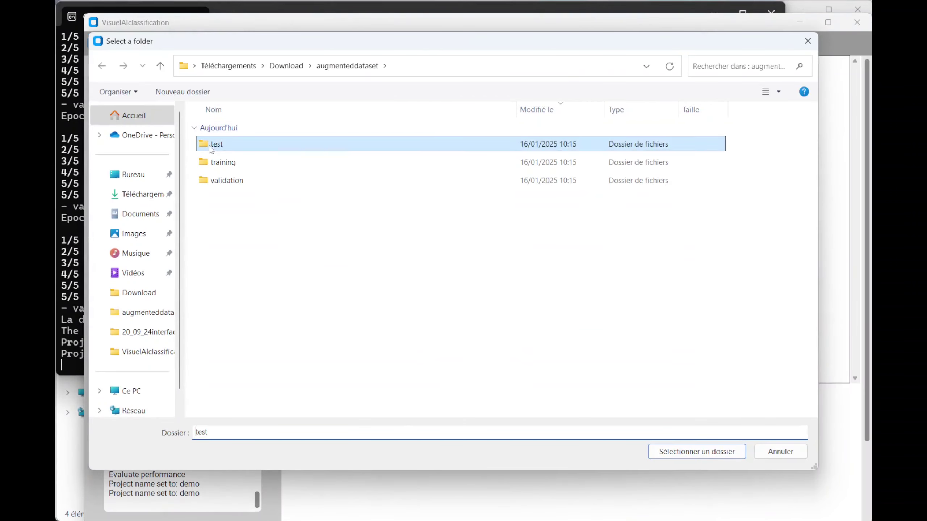
click(686, 450)
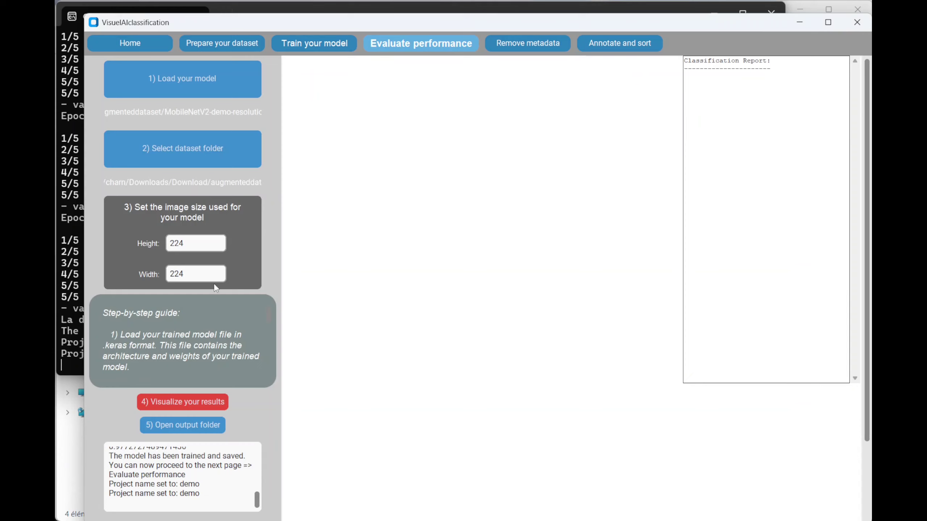
click(182, 402)
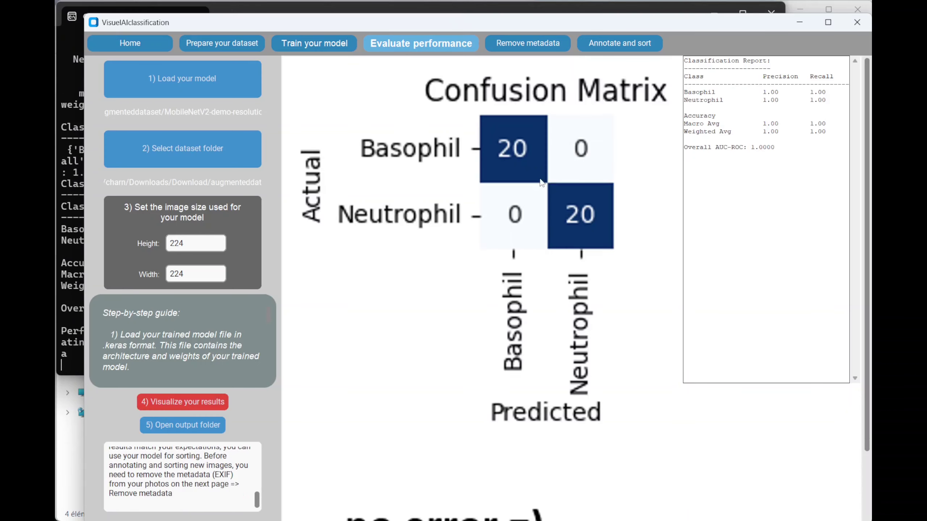
- Examine the classification report, the confusion matrix and the evaluation files saved in the output folder
drag(782, 114, 672, 126)
click(737, 276)
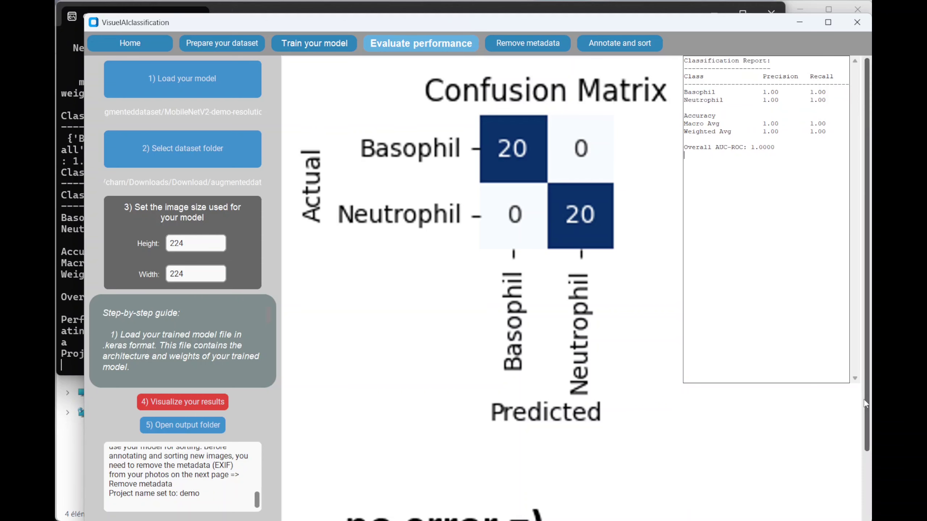
scroll(862, 448, down, 2)
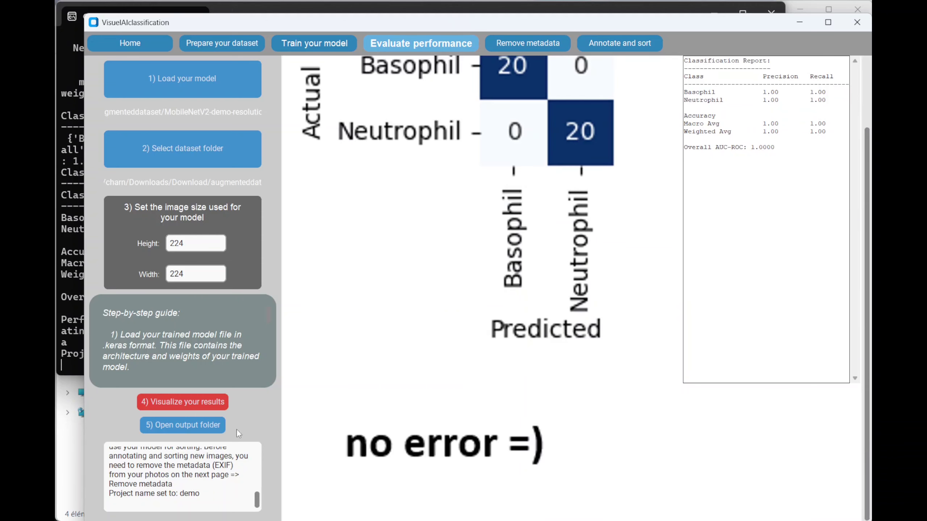
click(216, 426)
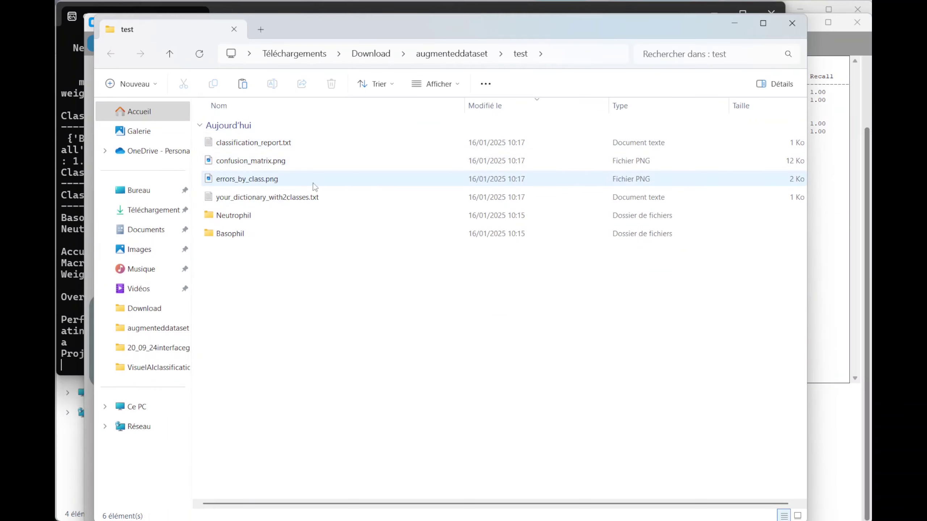
click(792, 24)
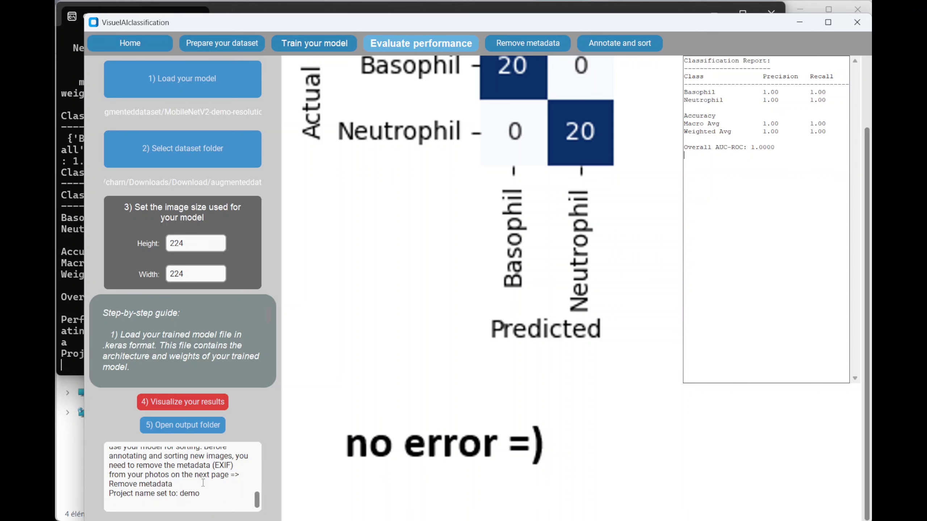
- Open the metadata removal module and set the neverseenimages folder in Download as the import folder
click(527, 43)
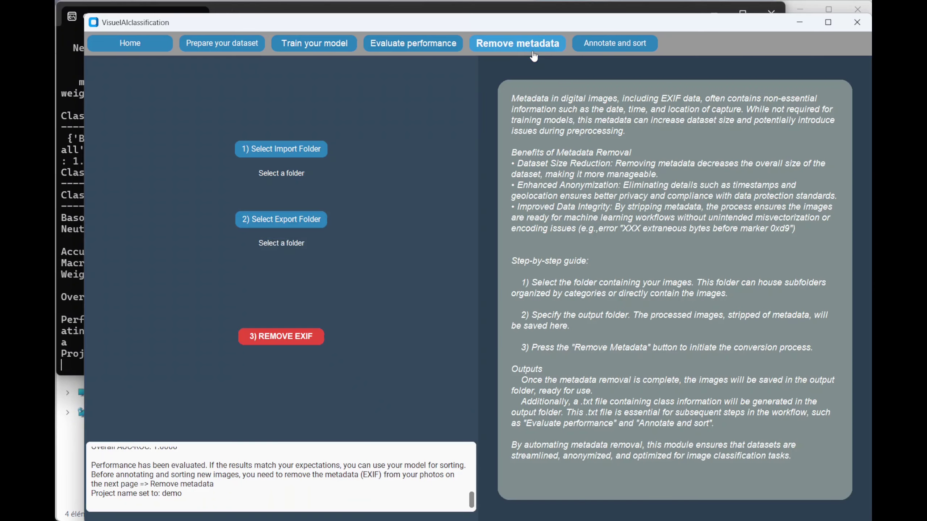
click(292, 152)
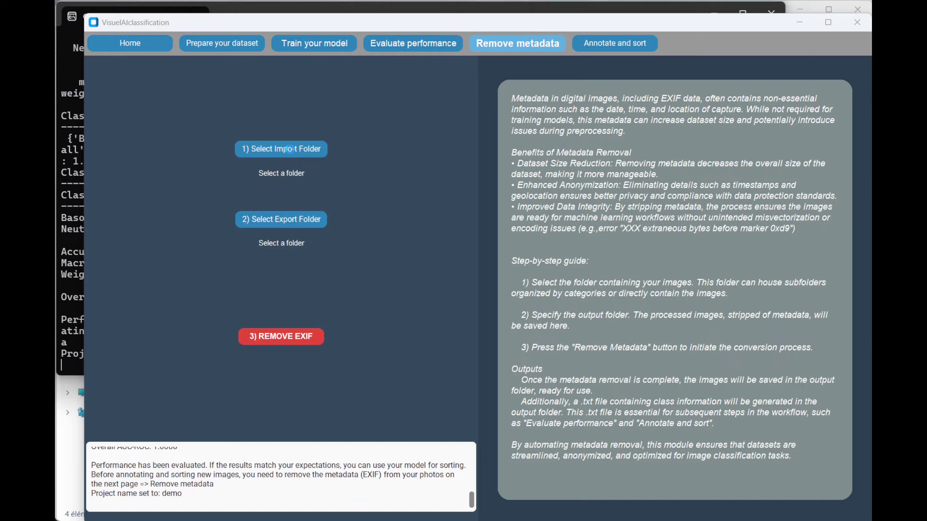
click(160, 66)
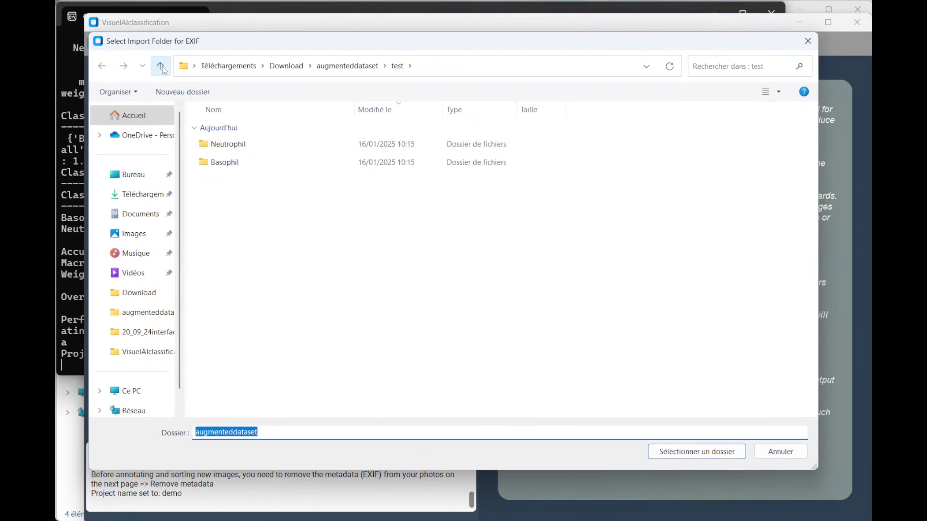
click(161, 67)
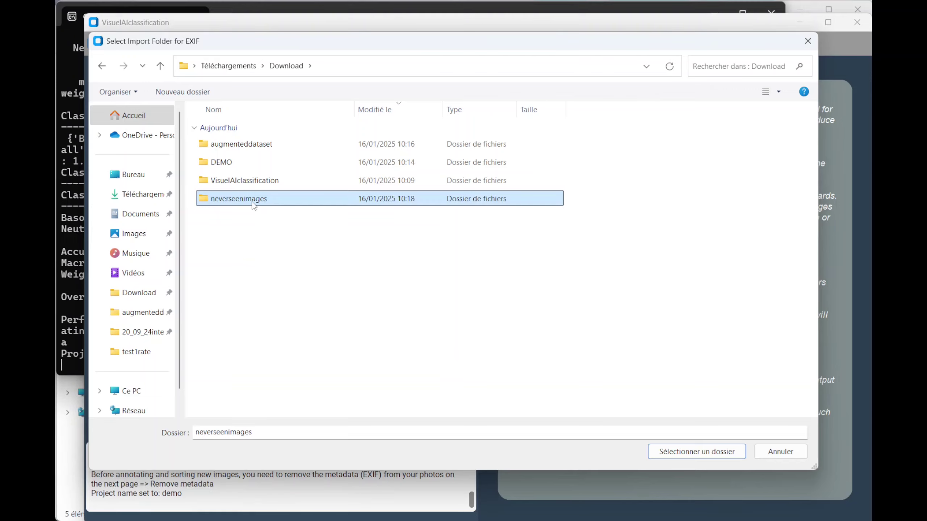
double_click(253, 206)
click(692, 449)
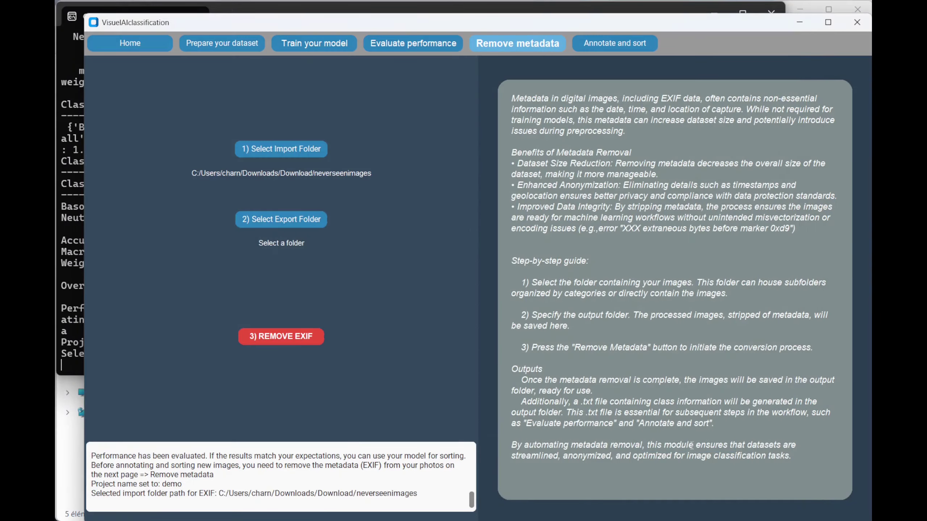
- Create a withoutmetadata folder in Download as the export folder and remove the EXIF data from the images
click(288, 222)
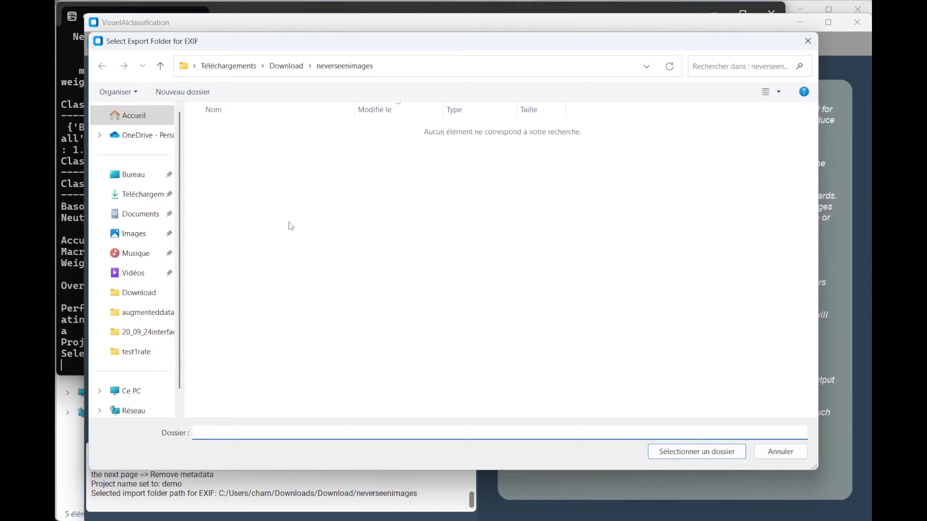
click(286, 66)
right_click(221, 224)
mouse_move(256, 386)
click(507, 390)
text(withoutmetadata)
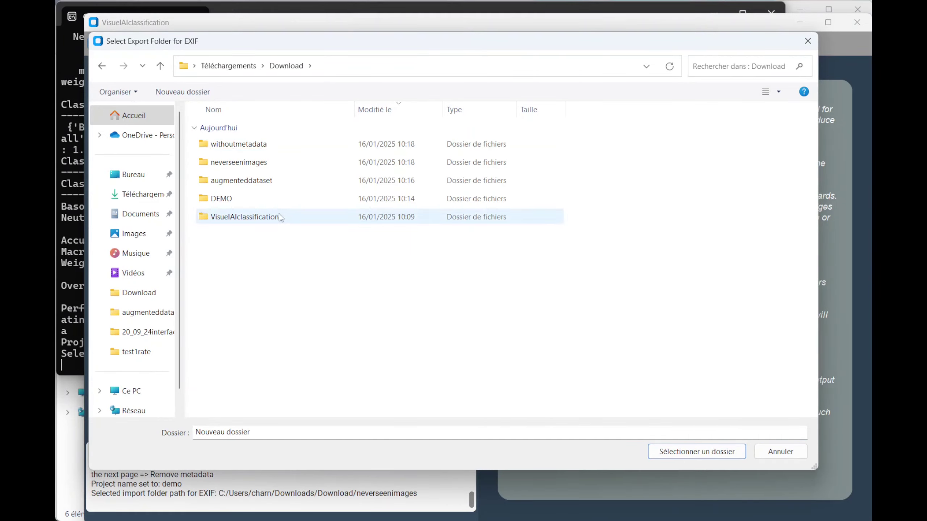
click(471, 144)
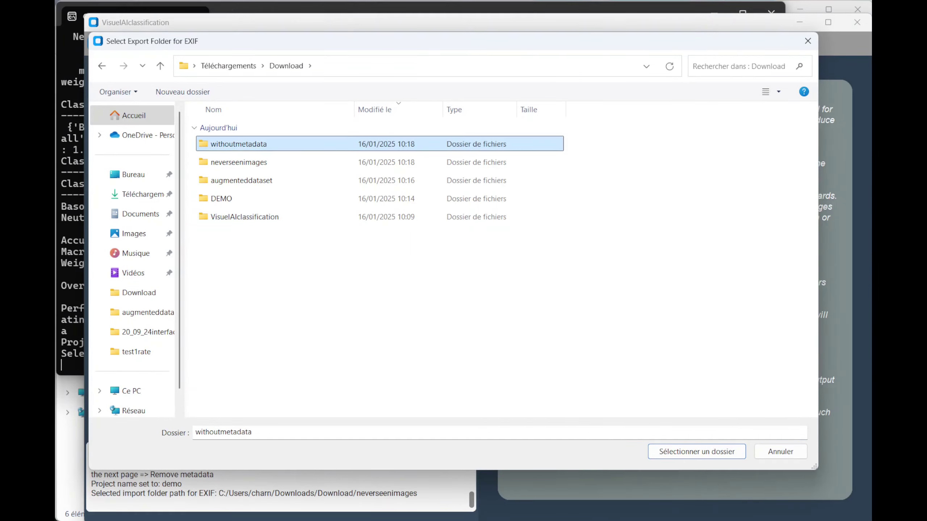
click(687, 456)
click(288, 340)
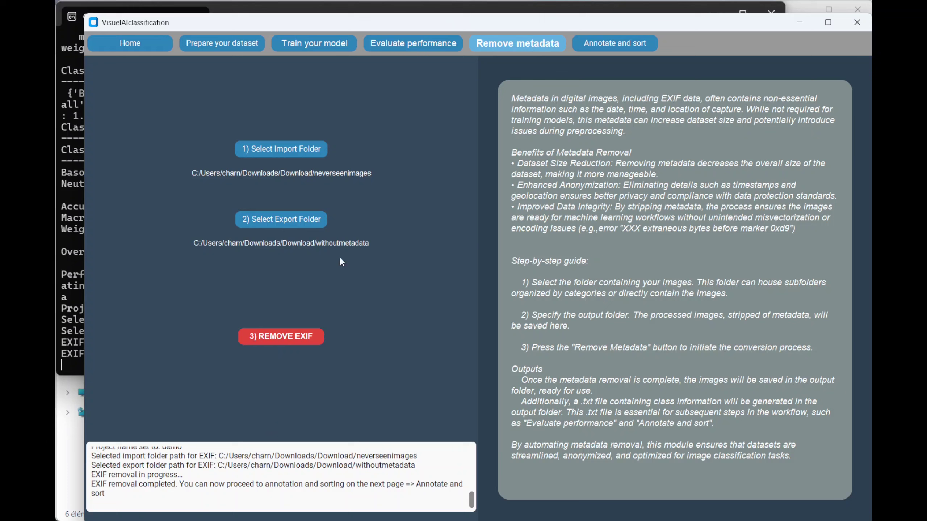
- Open the annotation and sorting module and load the MobileNetV2-demo .keras model from augmenteddataset
click(617, 50)
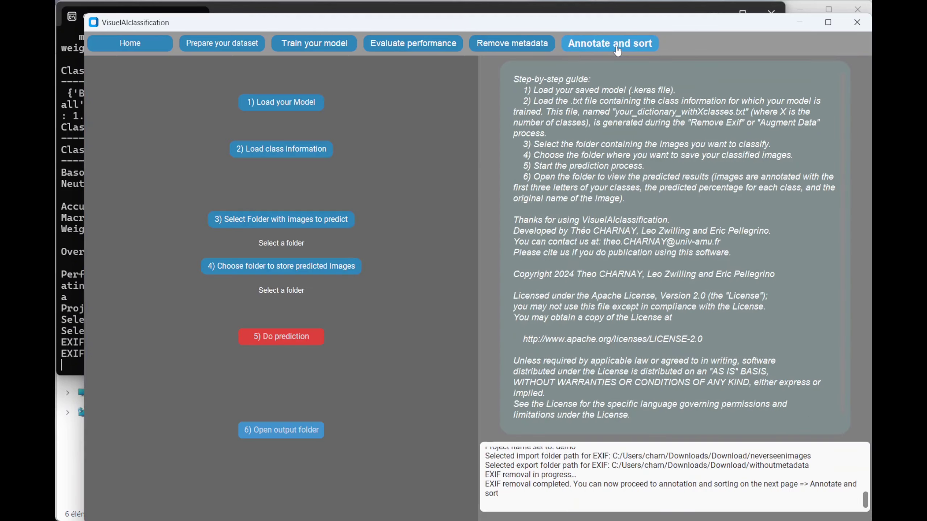
click(288, 105)
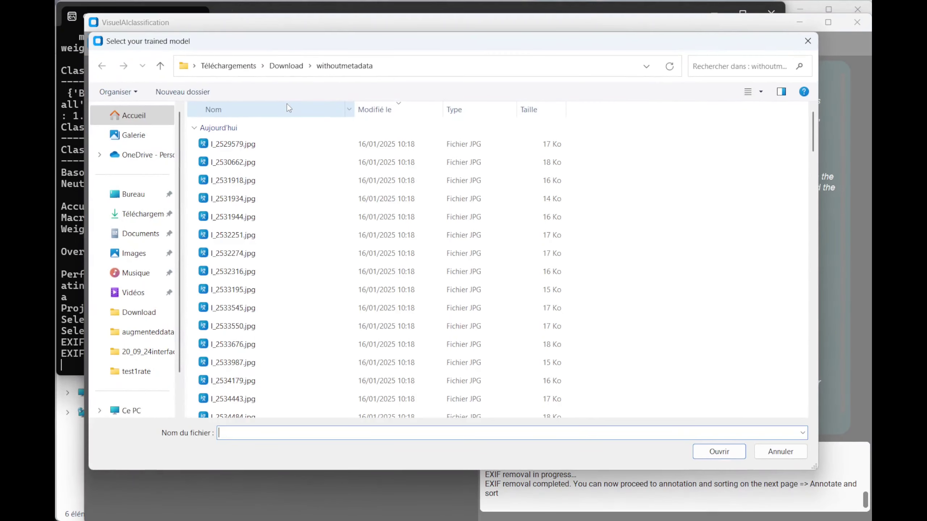
click(161, 66)
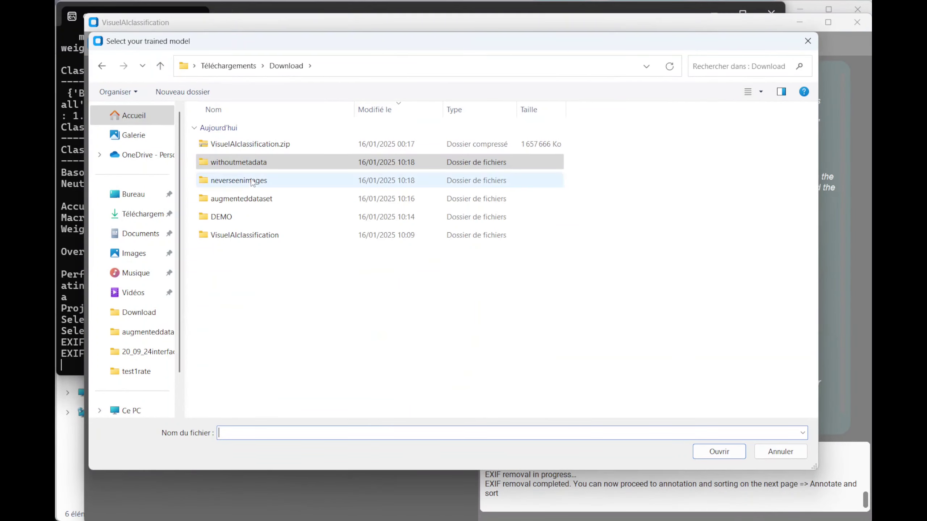
double_click(244, 200)
click(248, 150)
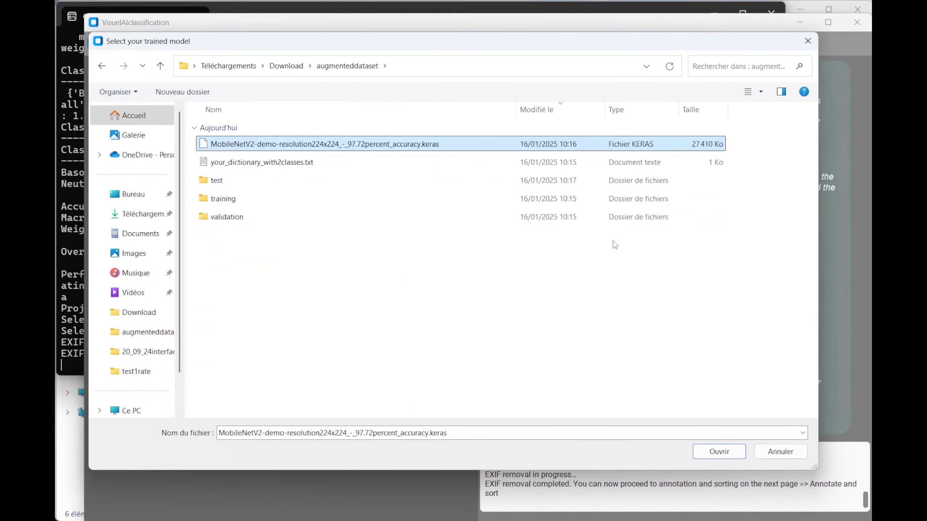
click(735, 457)
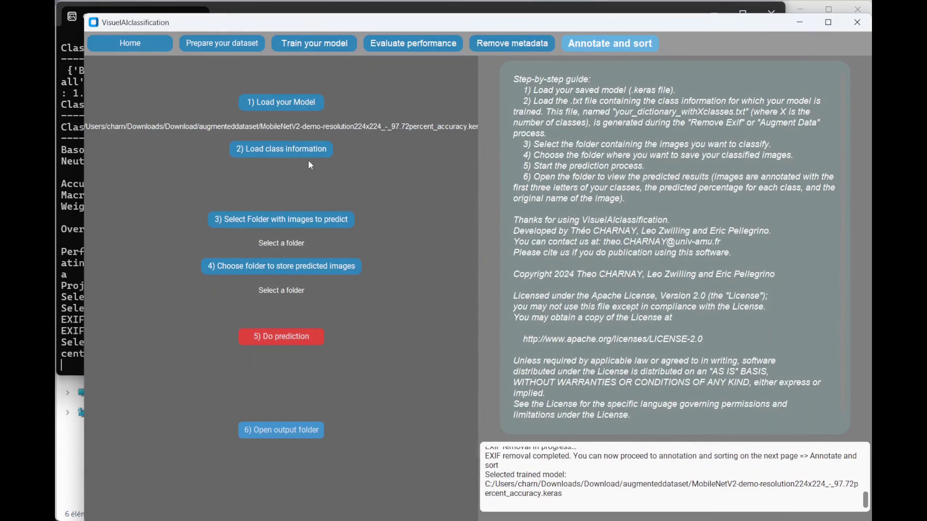
- Load your_dictionary_with2classes.txt from augmenteddataset as the class information
click(307, 160)
click(307, 160)
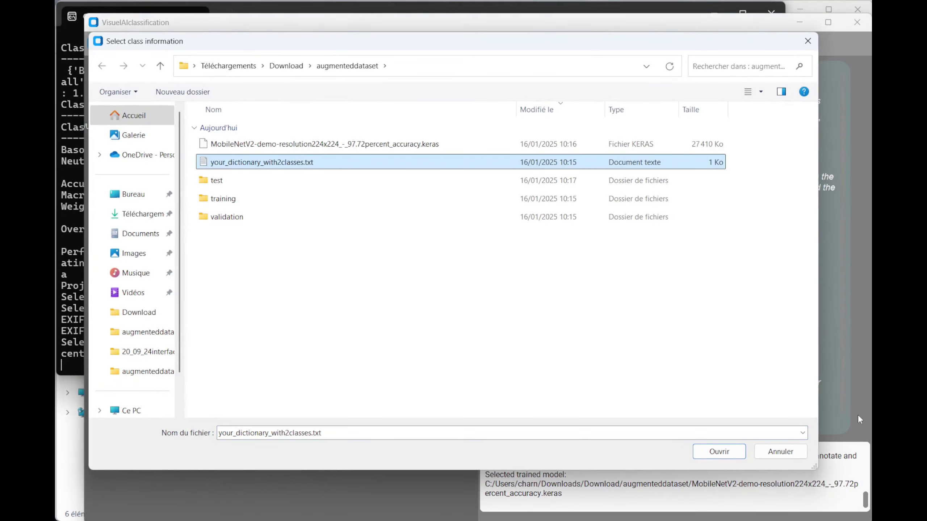
click(733, 457)
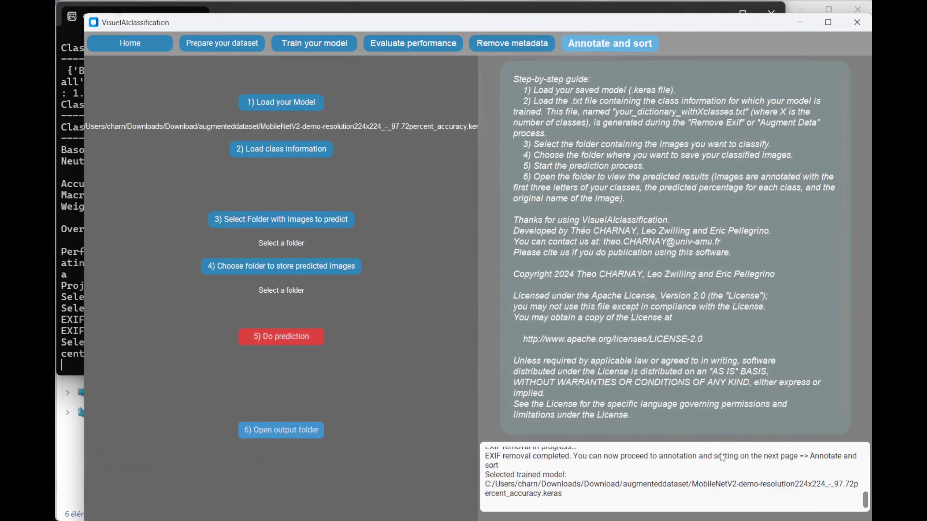
- Set the withoutmetadata folder in Download as the folder with the images to predict
click(306, 219)
click(160, 71)
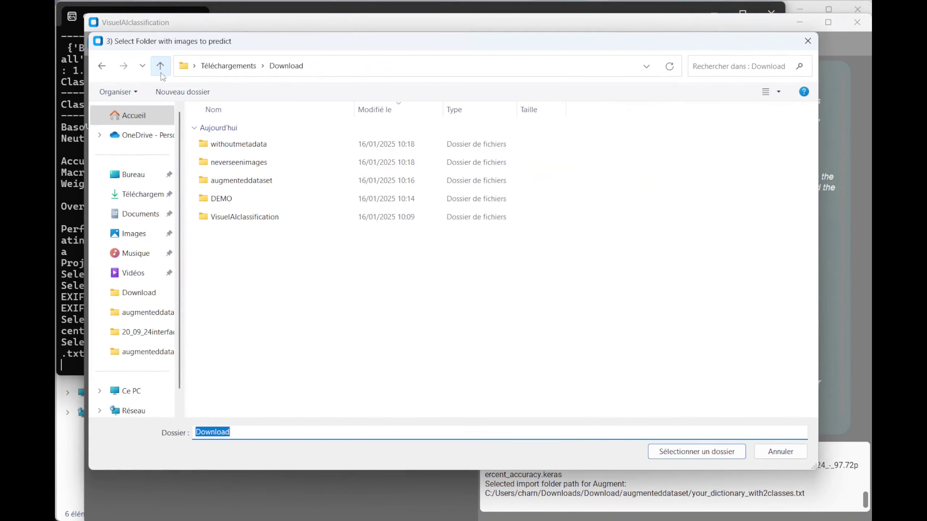
double_click(229, 146)
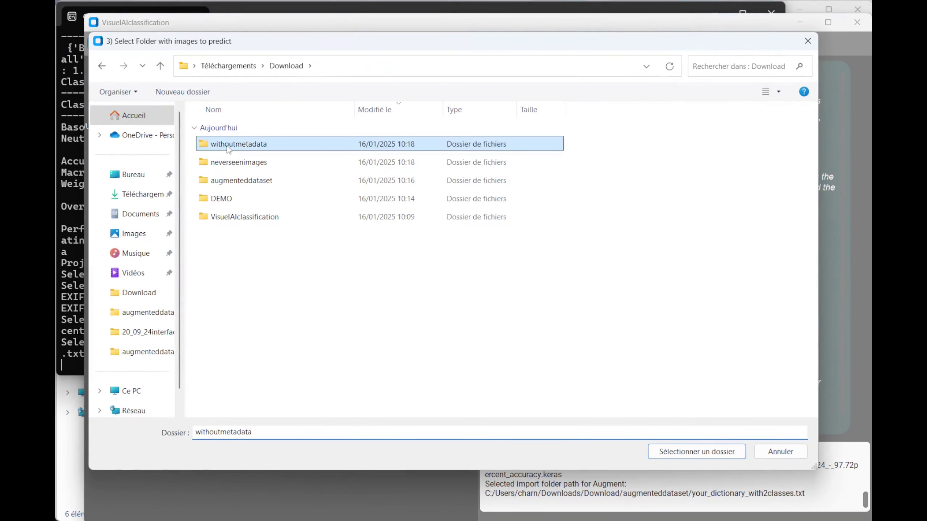
click(697, 452)
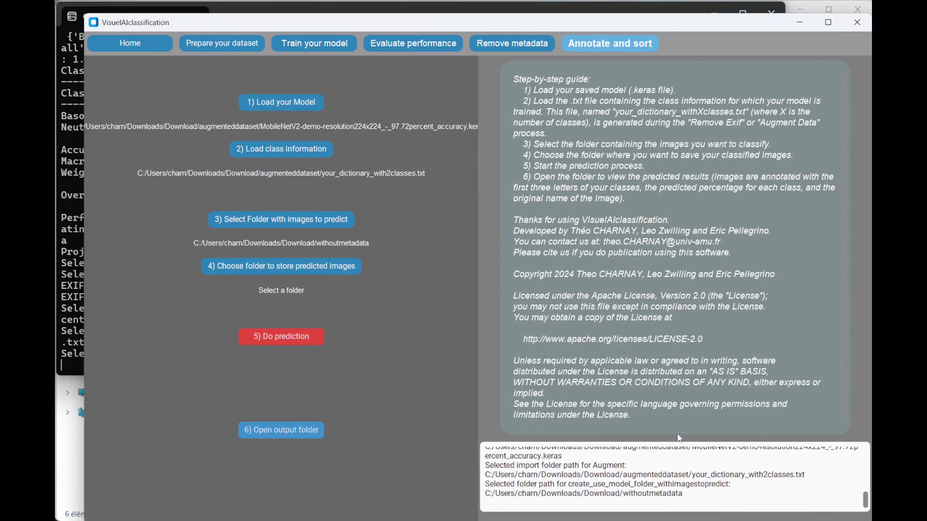
- Create a sortedimages folder in Download for storing the predicted images and run the prediction
click(314, 267)
click(161, 68)
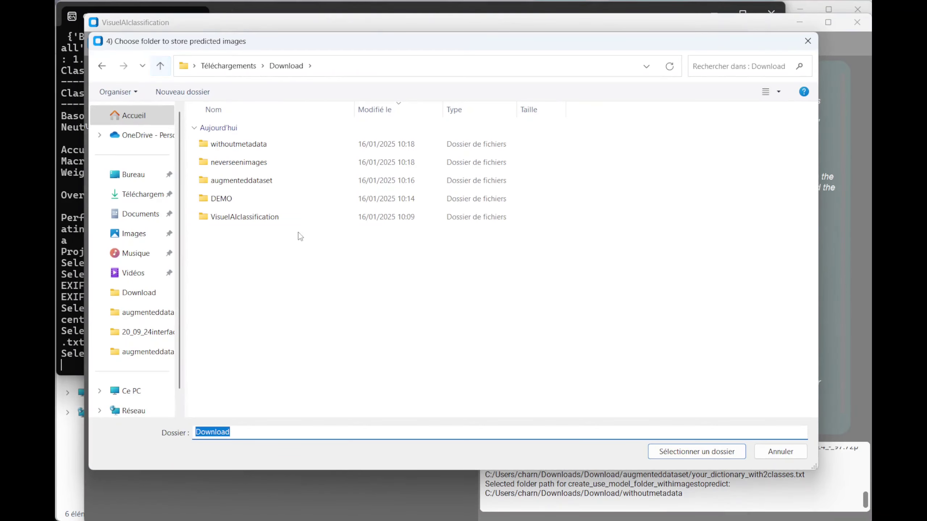
right_click(315, 284)
click(579, 443)
text(sortedimages)
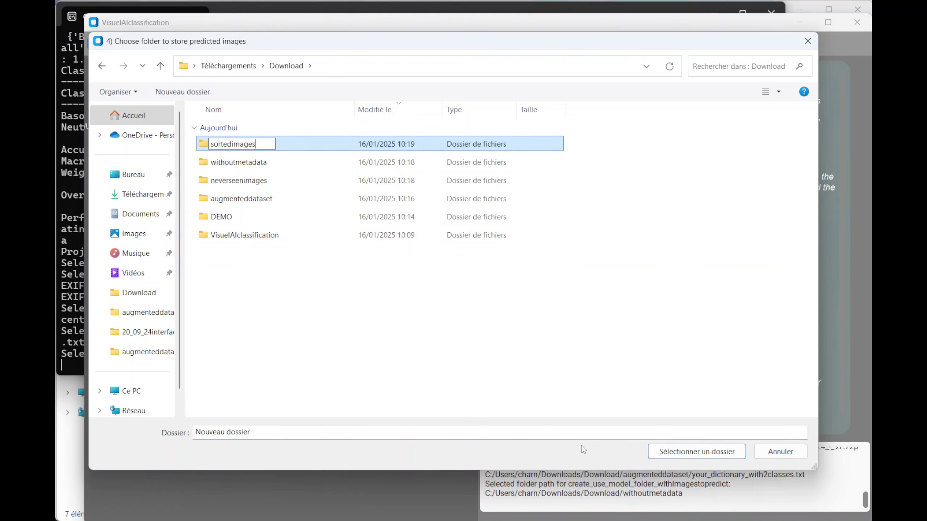
key(Return)
key(Return)
click(697, 452)
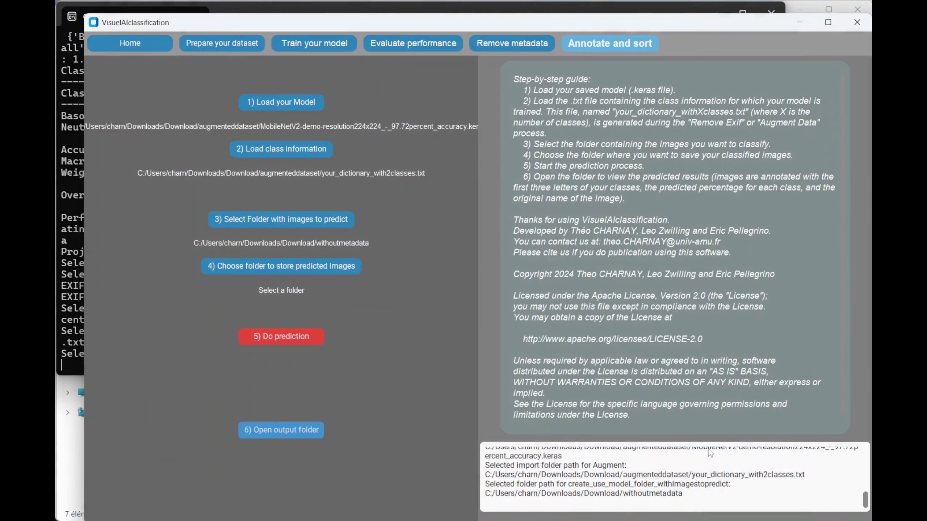
click(306, 338)
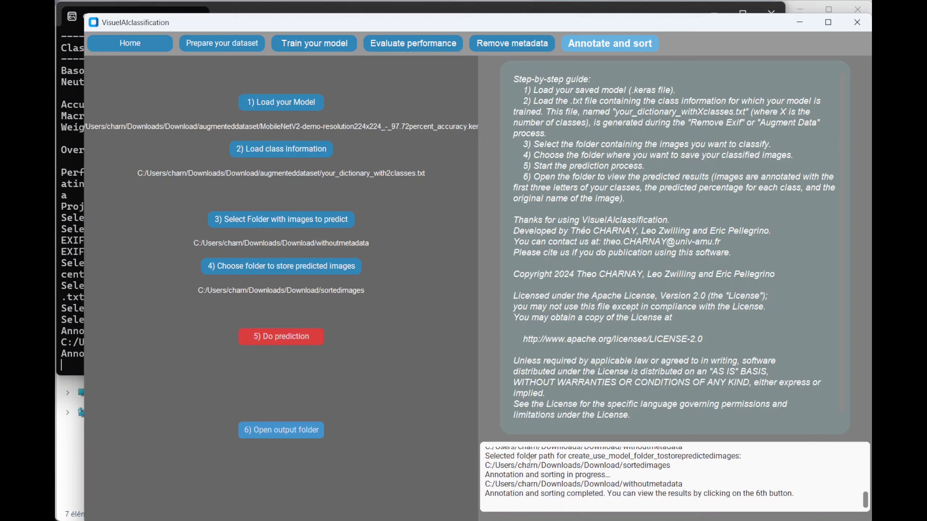
- Open the prediction output folder and view the annotated images in its Basophil subfolder
click(299, 432)
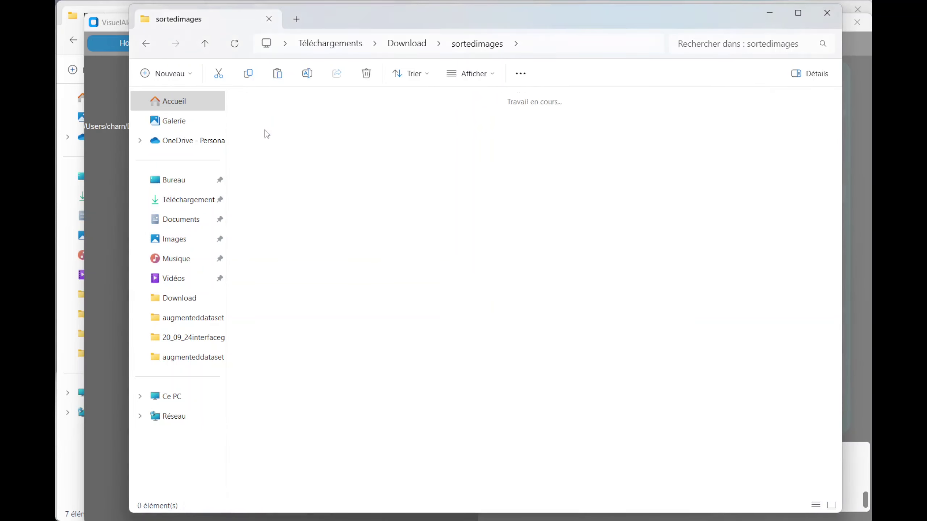
double_click(267, 133)
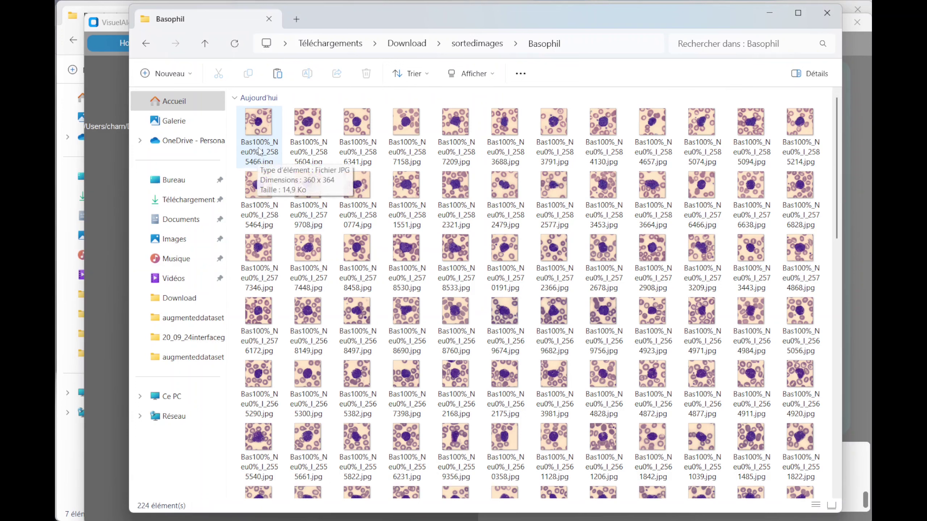
scroll(402, 255, down, 15)
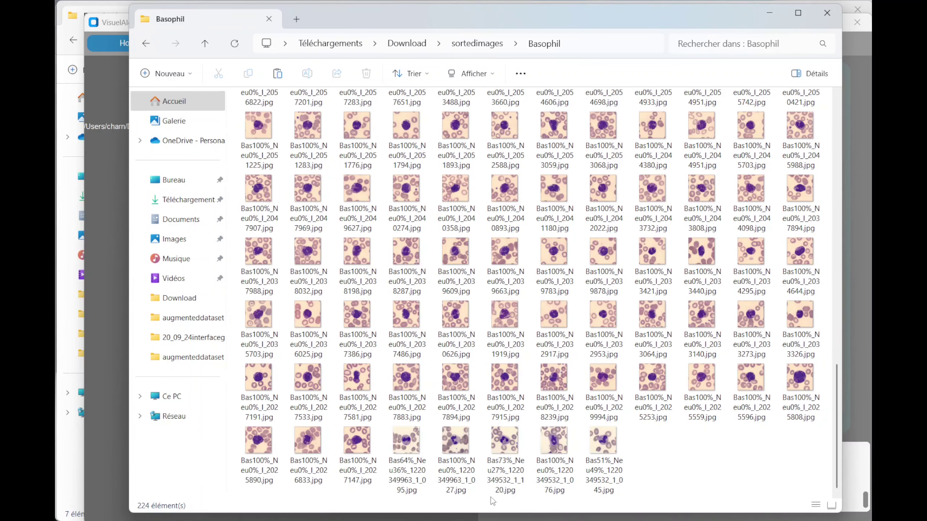
double_click(599, 446)
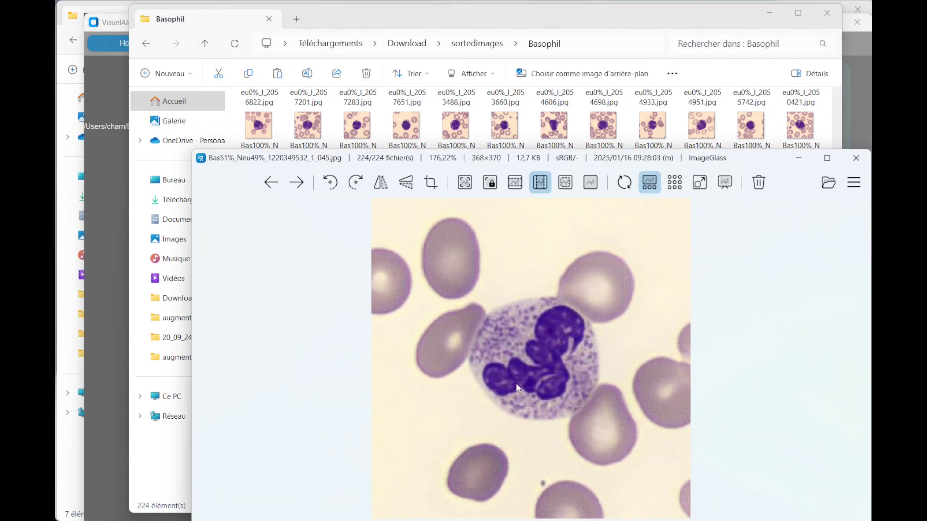
click(855, 158)
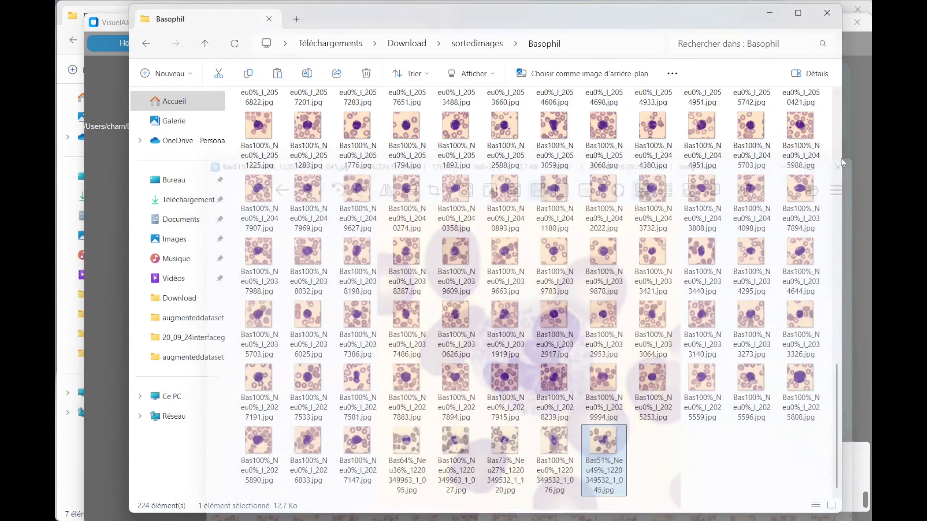
- Open the Neutrophil subfolder of sortedimages and look through its annotated images down to the end of the list
click(212, 47)
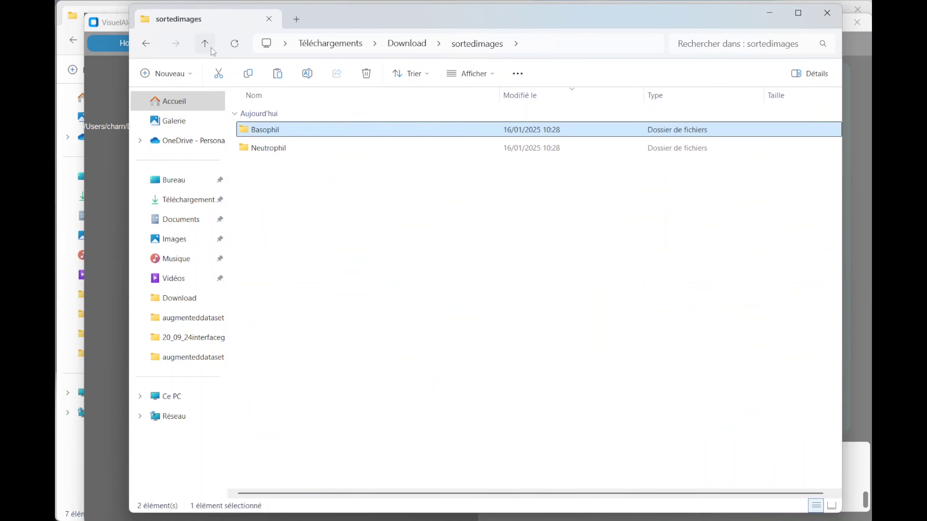
double_click(291, 146)
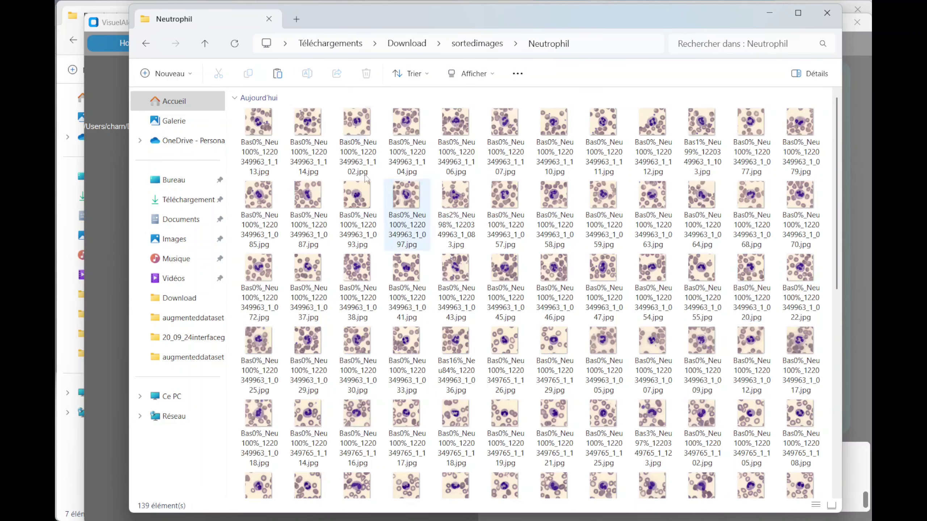
scroll(679, 255, down, 10)
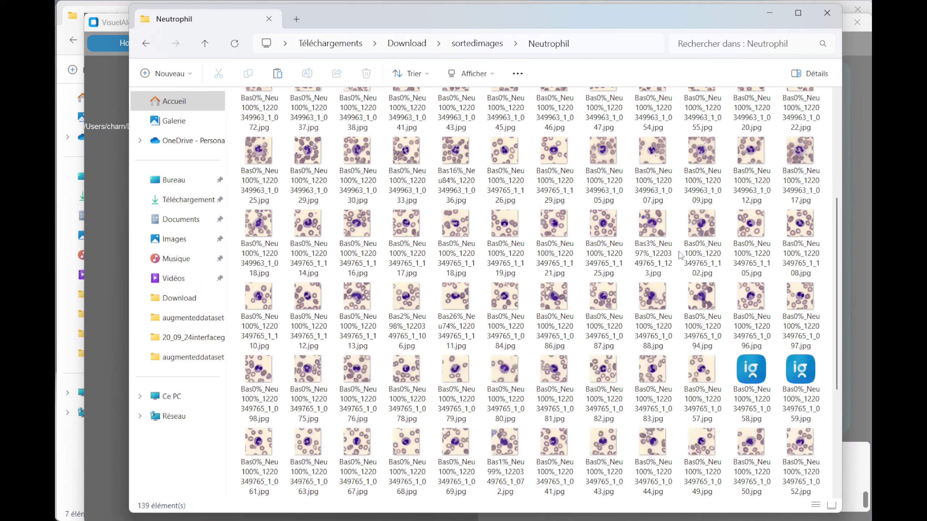
scroll(680, 254, down, 2)
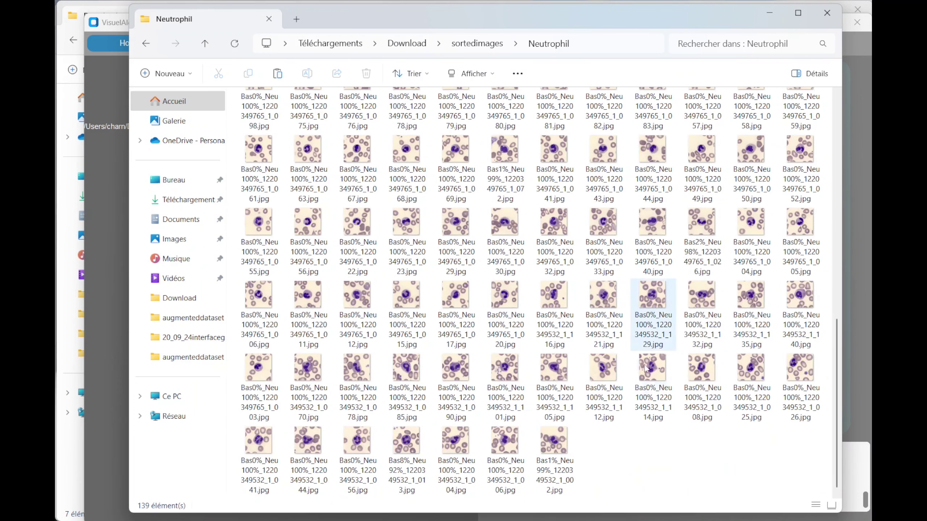